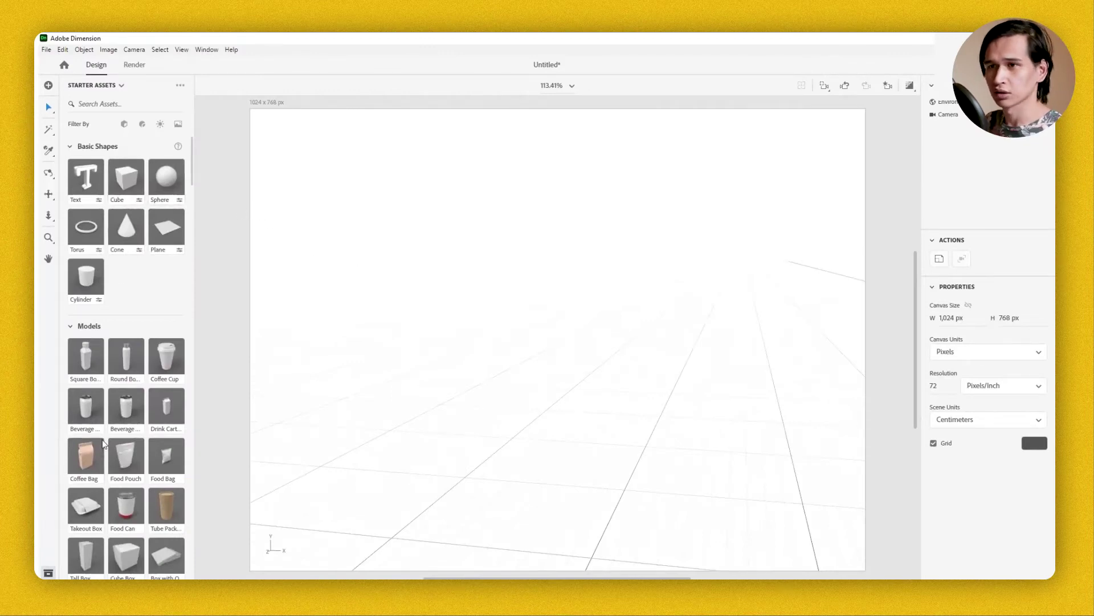
- Browse the Starter Assets panel down to the Models to find the Food Pouch
{"action": "scroll", "coordinate": [171, 296], "scroll_direction": "down", "scroll_amount": 15}
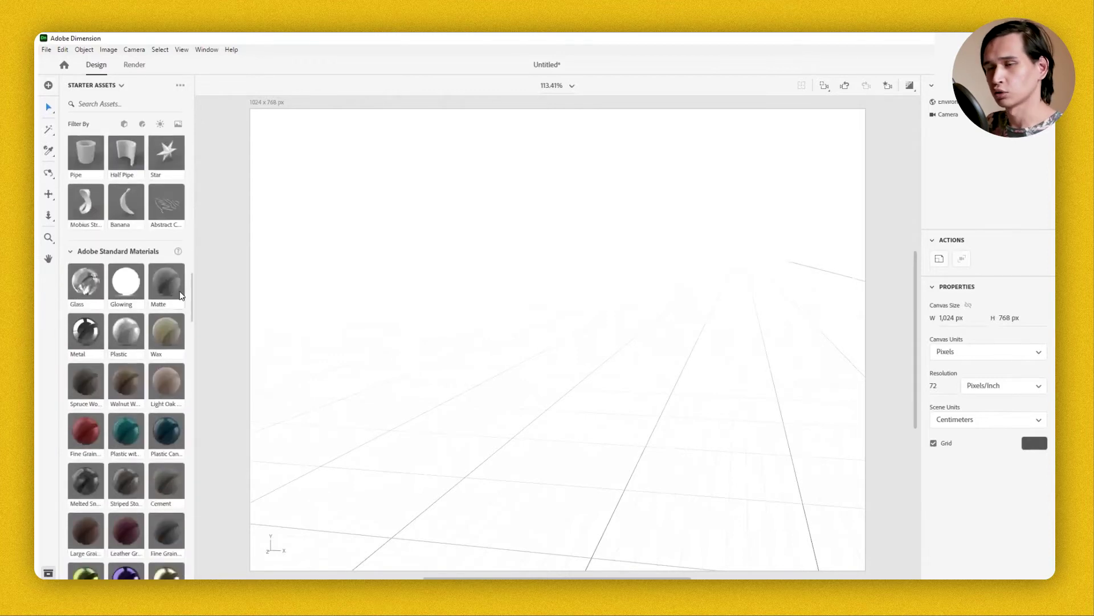
{"action": "left_click_drag", "start_coordinate": [193, 300], "coordinate": [193, 255]}
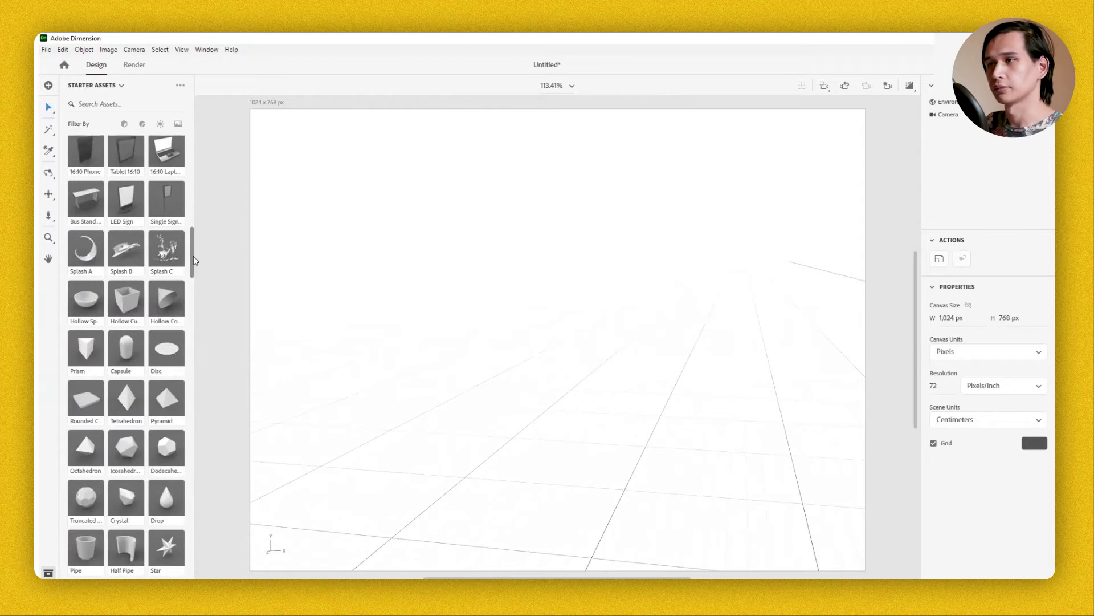
{"action": "left_click_drag", "start_coordinate": [193, 255], "coordinate": [175, 366]}
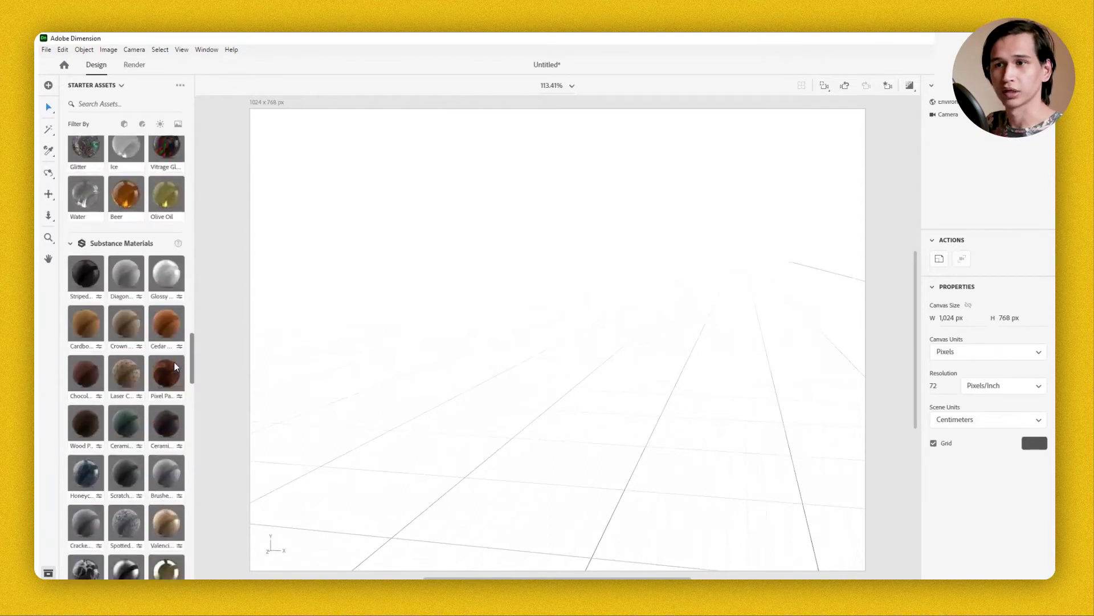
{"action": "scroll", "coordinate": [175, 366], "scroll_direction": "down", "scroll_amount": 12}
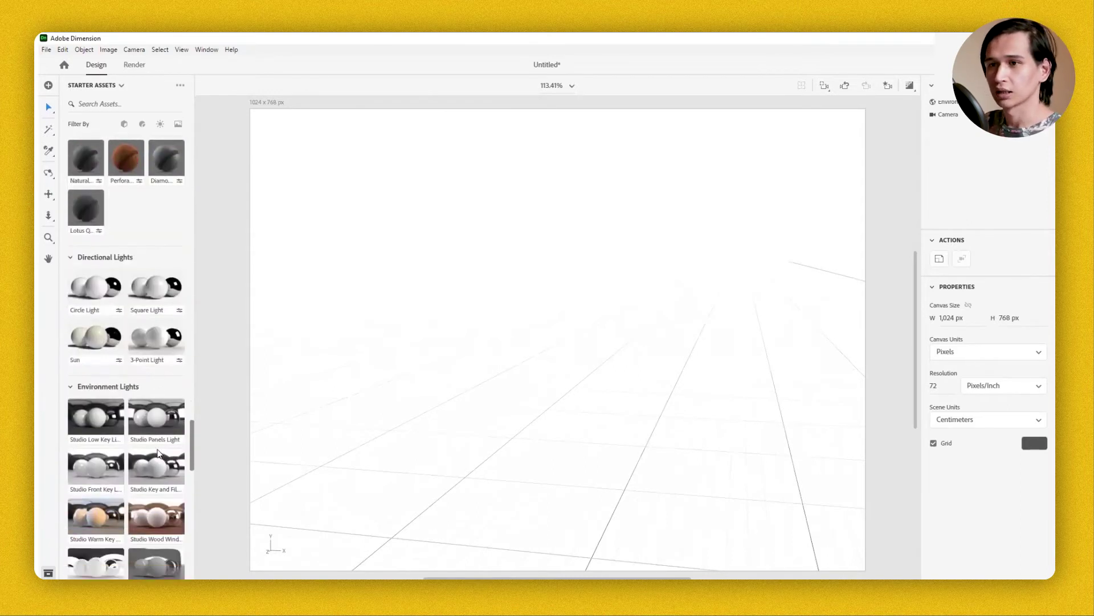
{"action": "scroll", "coordinate": [156, 459], "scroll_direction": "down", "scroll_amount": 3}
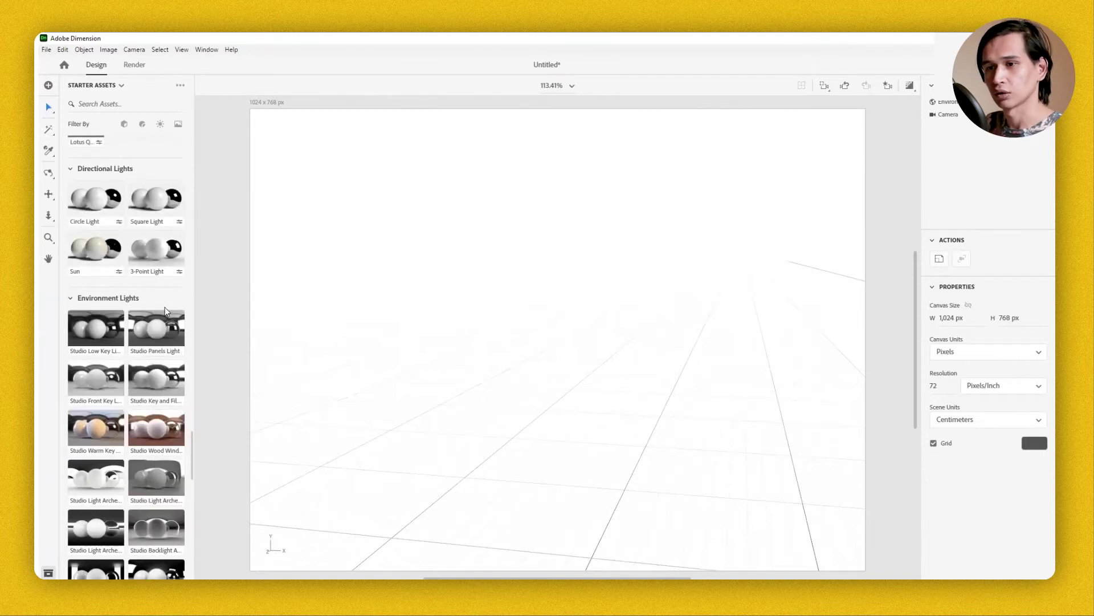
{"action": "scroll", "coordinate": [165, 310], "scroll_direction": "down", "scroll_amount": 3}
{"action": "scroll", "coordinate": [183, 505], "scroll_direction": "up", "scroll_amount": 20}
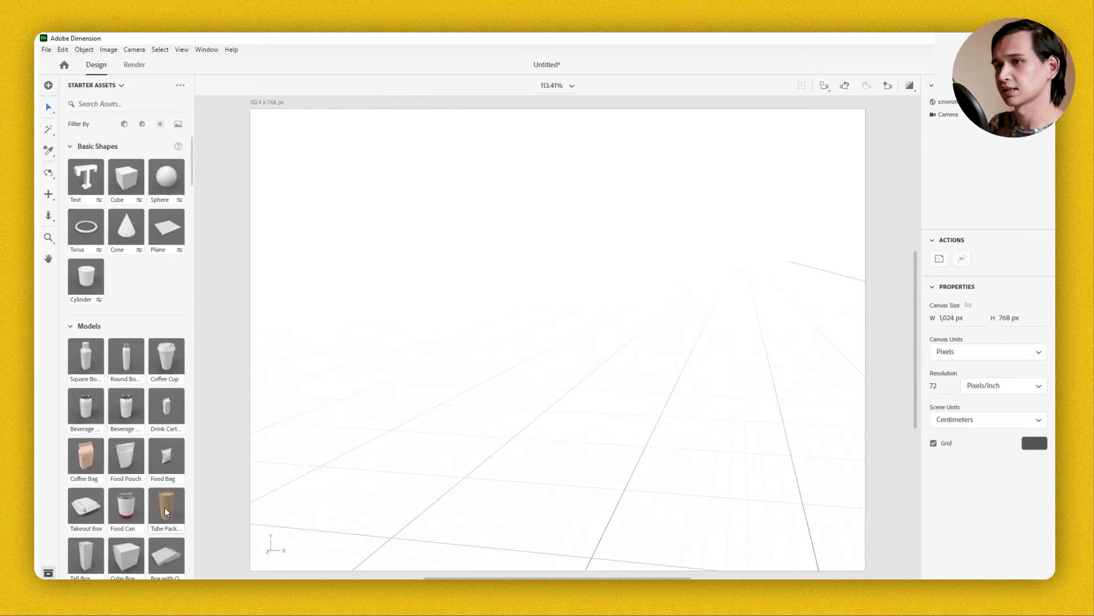
- Drop the Food Pouch into the scene and decal it with the fried-chicken ad, enlarged to 20.2%
{"action": "left_click_drag", "start_coordinate": [125, 456], "coordinate": [542, 280]}
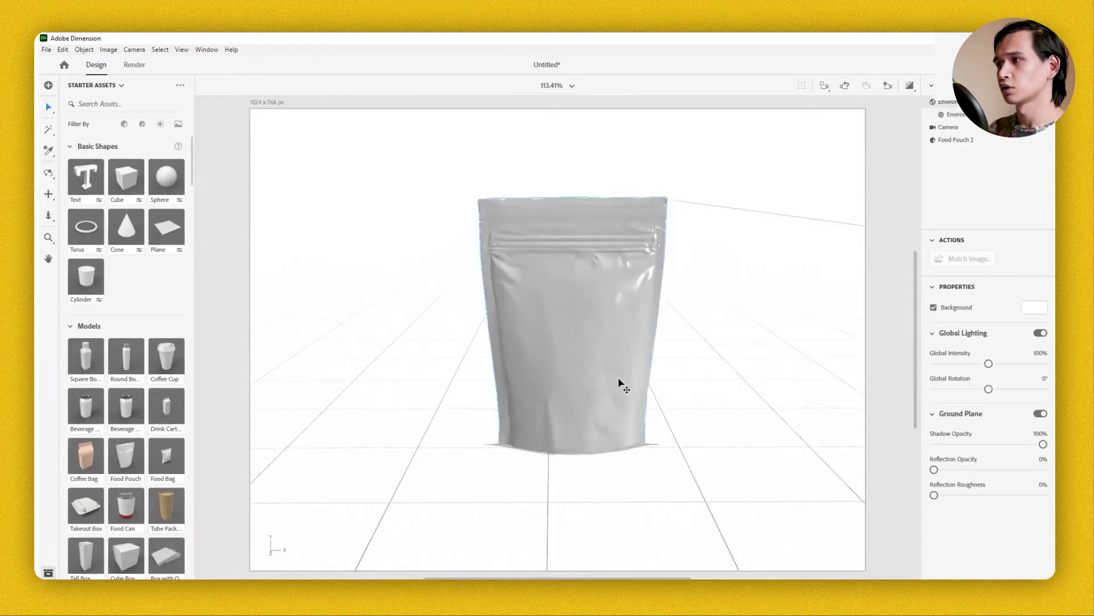
{"action": "left_click", "coordinate": [638, 311]}
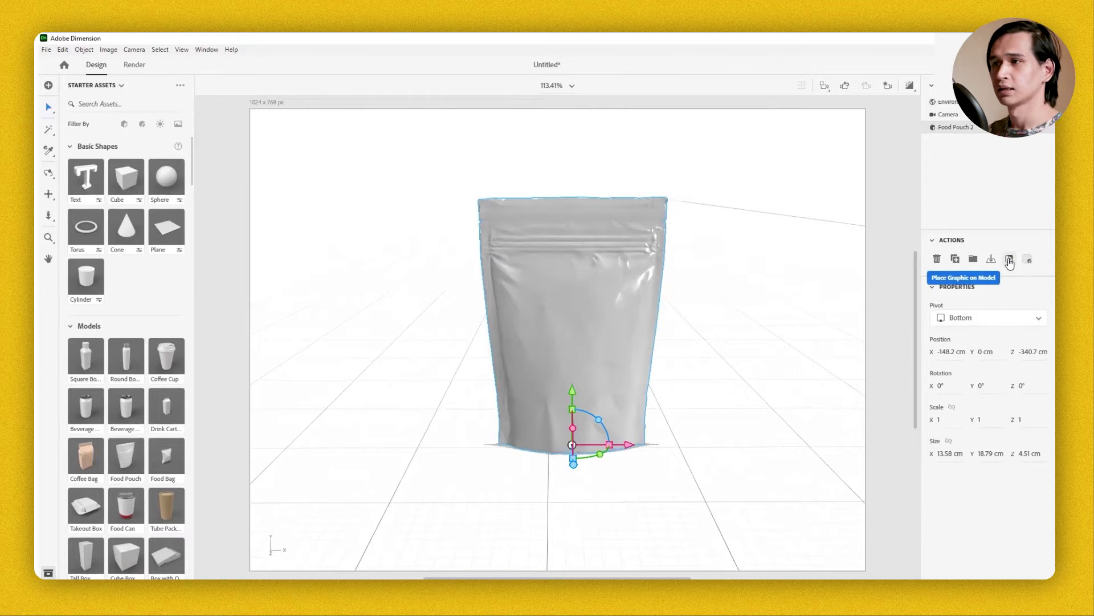
{"action": "left_click", "coordinate": [1010, 260]}
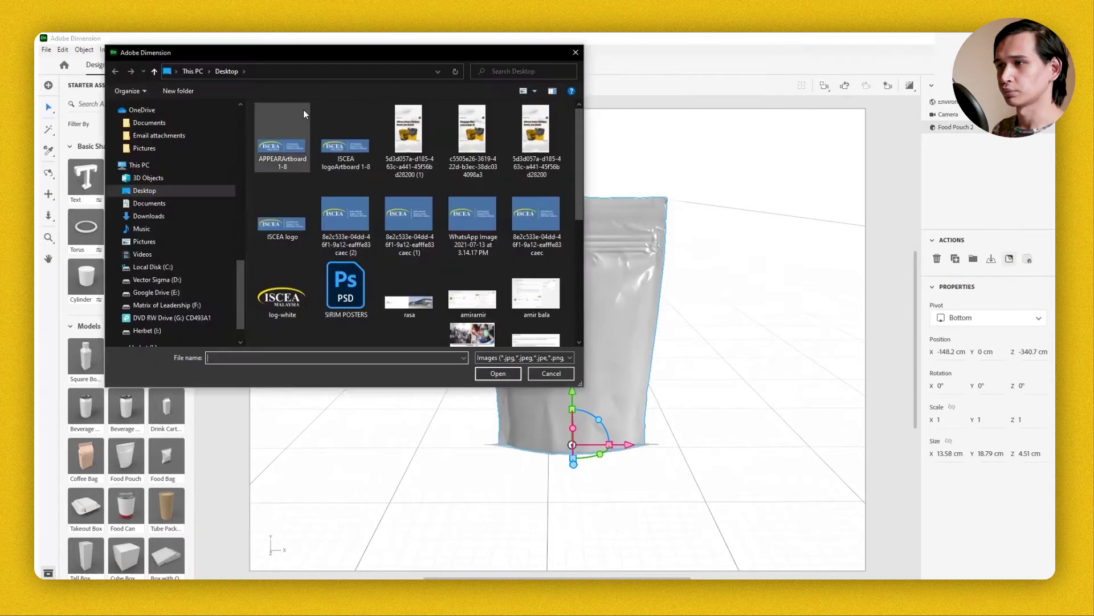
{"action": "double_click", "coordinate": [399, 128]}
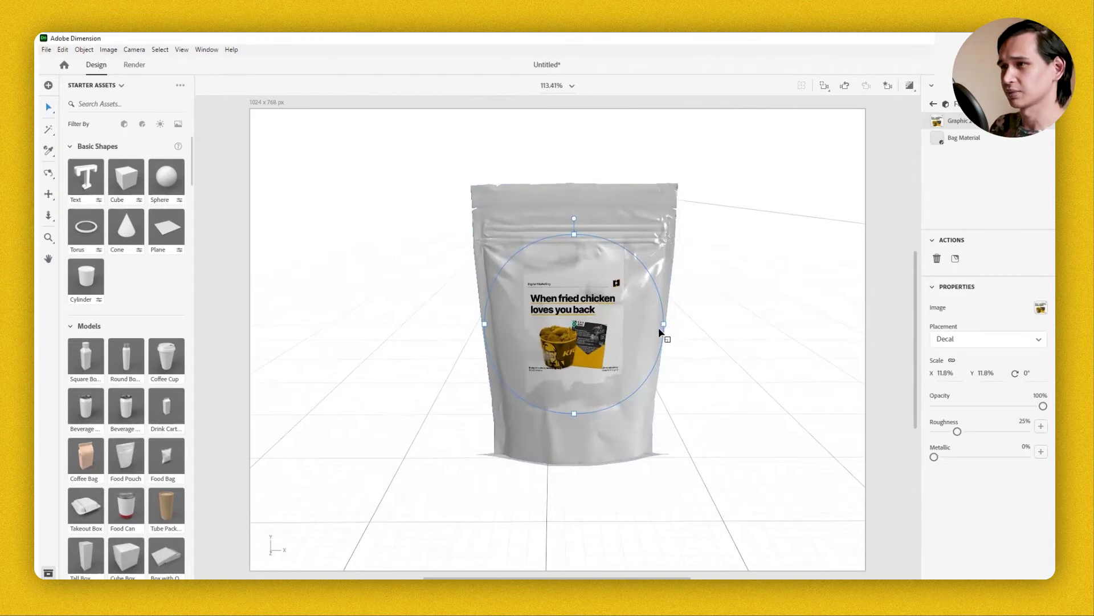
{"action": "left_click_drag", "start_coordinate": [663, 325], "coordinate": [731, 326]}
- In Food Pouch 2's Bag Material, raise Metallic to 25% and Glow to 10%
{"action": "left_click", "coordinate": [792, 335]}
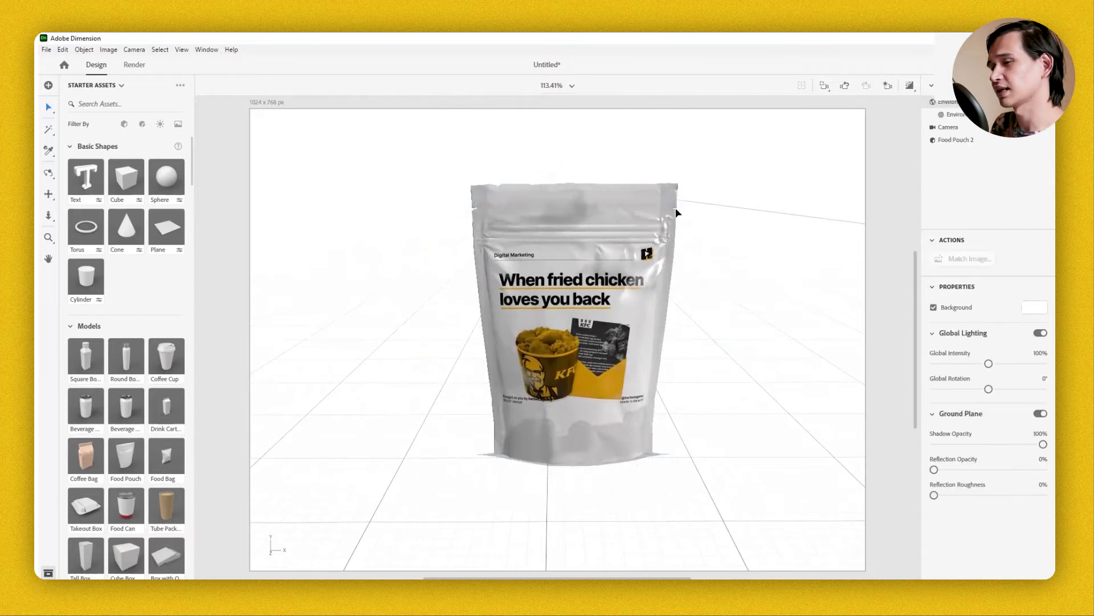
{"action": "left_click", "coordinate": [960, 128]}
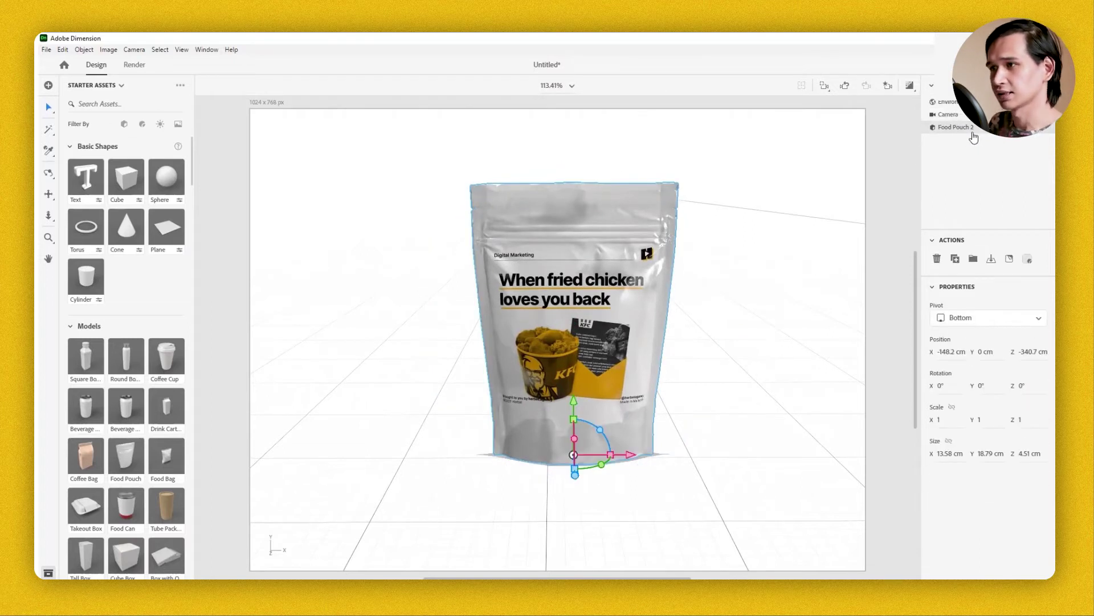
{"action": "double_click", "coordinate": [1044, 130]}
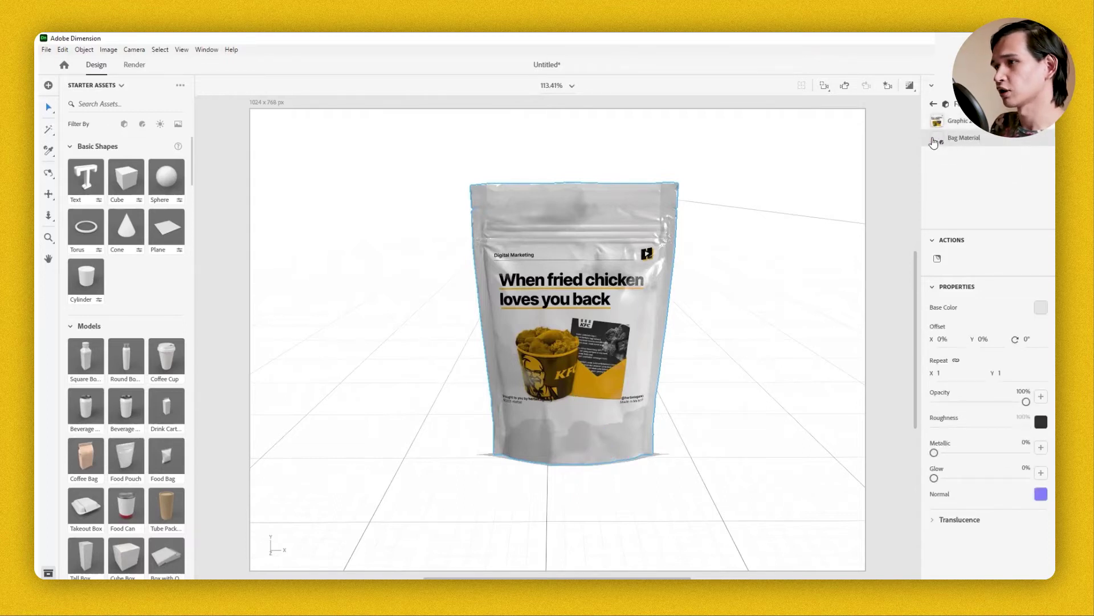
{"action": "left_click", "coordinate": [1041, 311]}
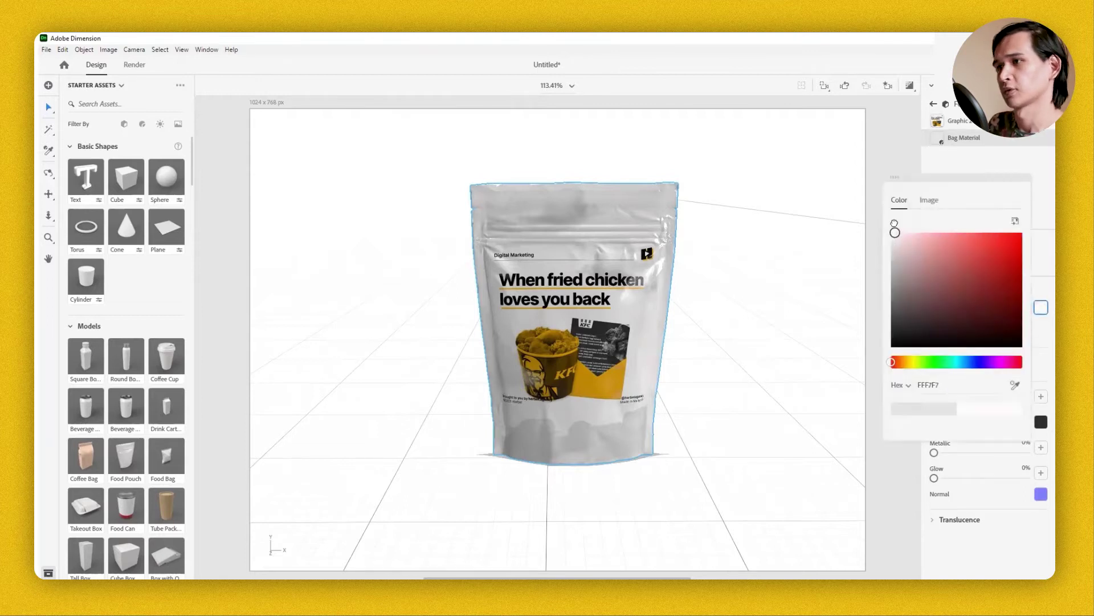
{"action": "left_click", "coordinate": [732, 293]}
{"action": "mouse_move", "coordinate": [761, 288]}
{"action": "middle_mouse_down"}
{"action": "mouse_move", "coordinate": [682, 237]}
{"action": "mouse_move", "coordinate": [598, 245]}
{"action": "mouse_move", "coordinate": [828, 288]}
{"action": "mouse_move", "coordinate": [750, 258]}
{"action": "mouse_move", "coordinate": [756, 273]}
{"action": "middle_mouse_up"}
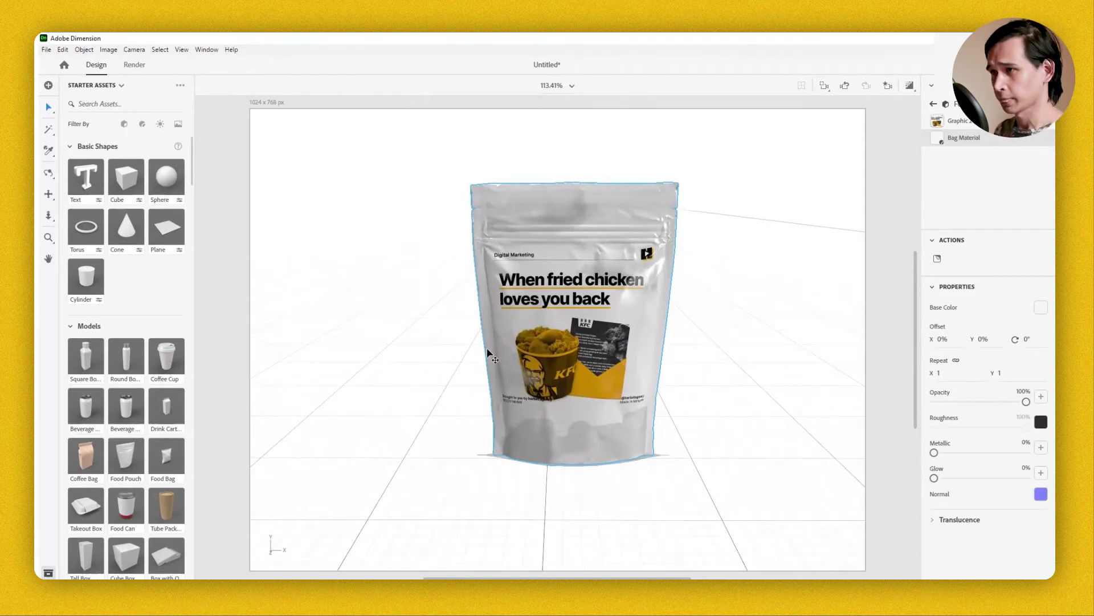
{"action": "left_click_drag", "start_coordinate": [934, 454], "coordinate": [956, 451]}
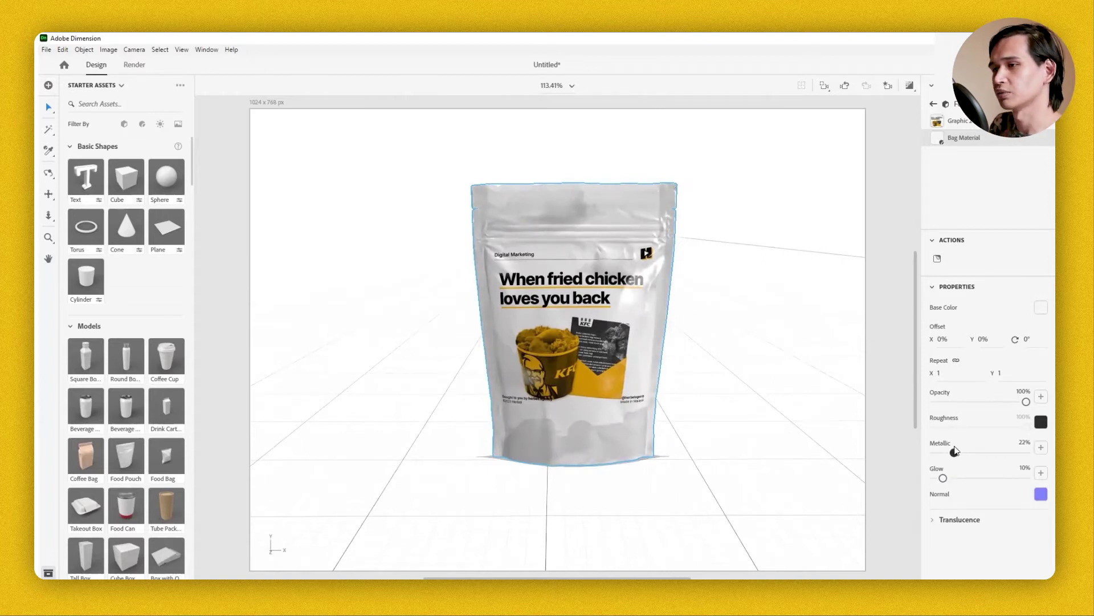
{"action": "left_click", "coordinate": [946, 306]}
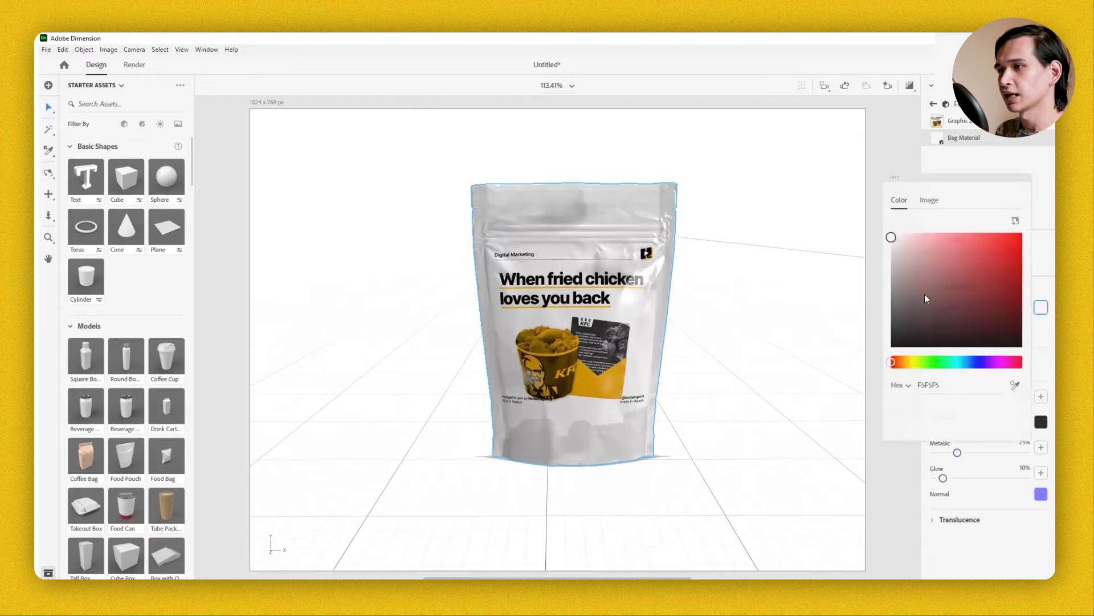
{"action": "right_click_drag", "start_coordinate": [650, 339], "coordinate": [663, 347]}
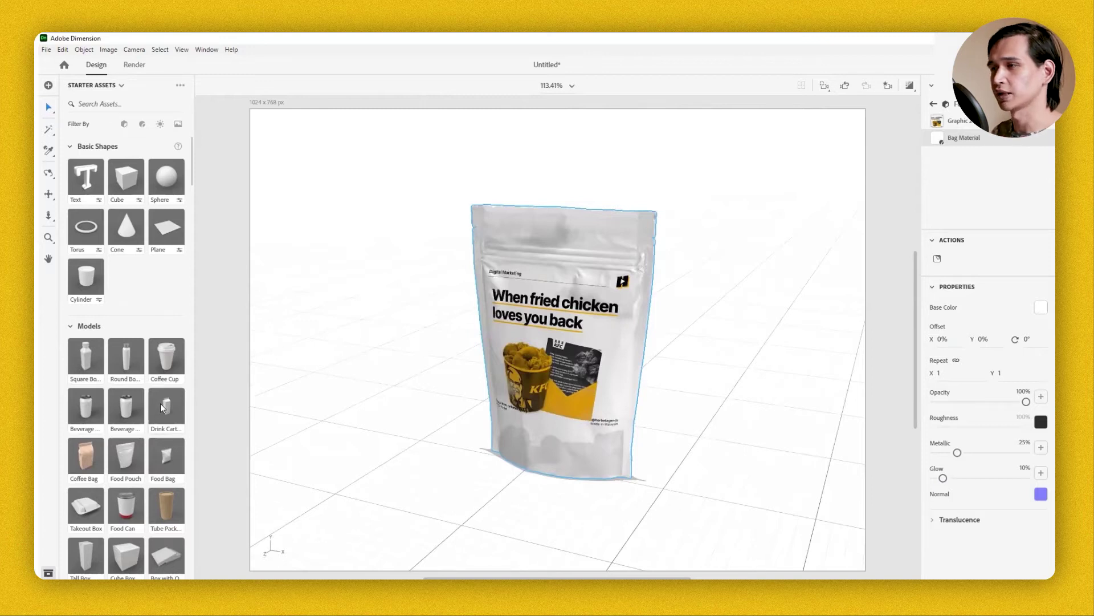
- Add a Drink Carton behind the pouch, rotated -21° on Y and scaled to 0.8 height
{"action": "left_click_drag", "start_coordinate": [381, 306], "coordinate": [622, 414]}
{"action": "left_click_drag", "start_coordinate": [675, 413], "coordinate": [701, 422]}
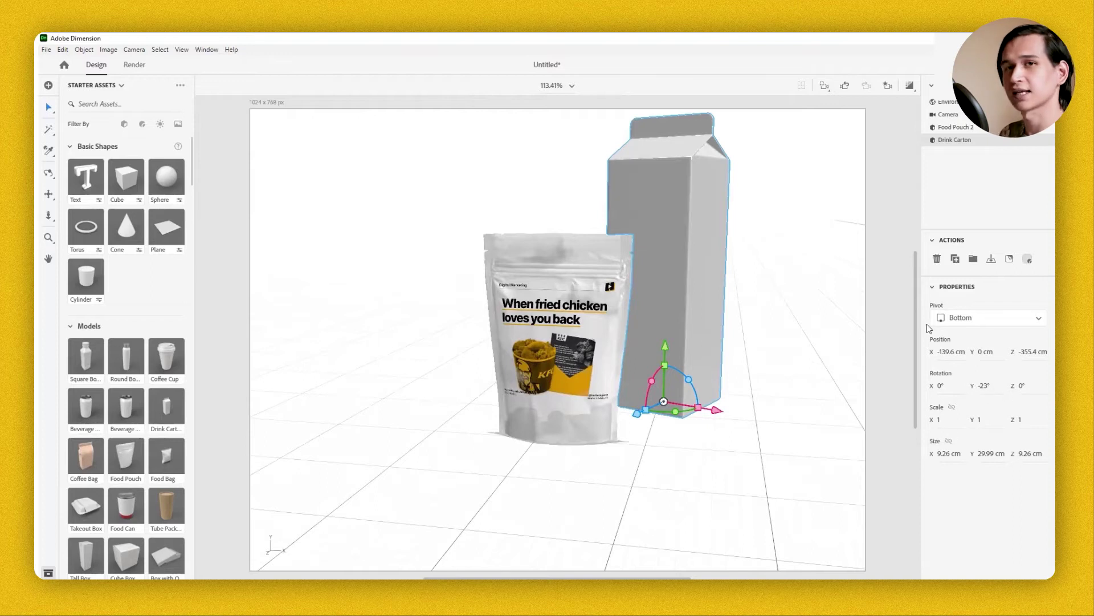
{"action": "scroll", "coordinate": [733, 383], "scroll_direction": "up", "scroll_amount": 3}
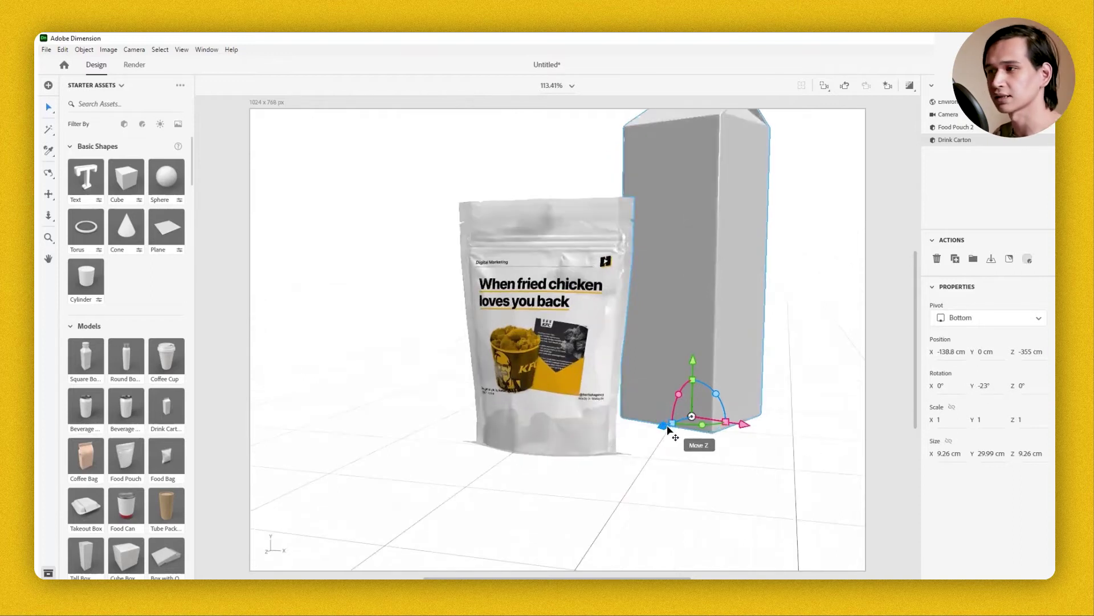
{"action": "mouse_move", "coordinate": [672, 435]}
{"action": "left_mouse_down"}
{"action": "mouse_move", "coordinate": [655, 435]}
{"action": "mouse_move", "coordinate": [679, 415]}
{"action": "left_mouse_up"}
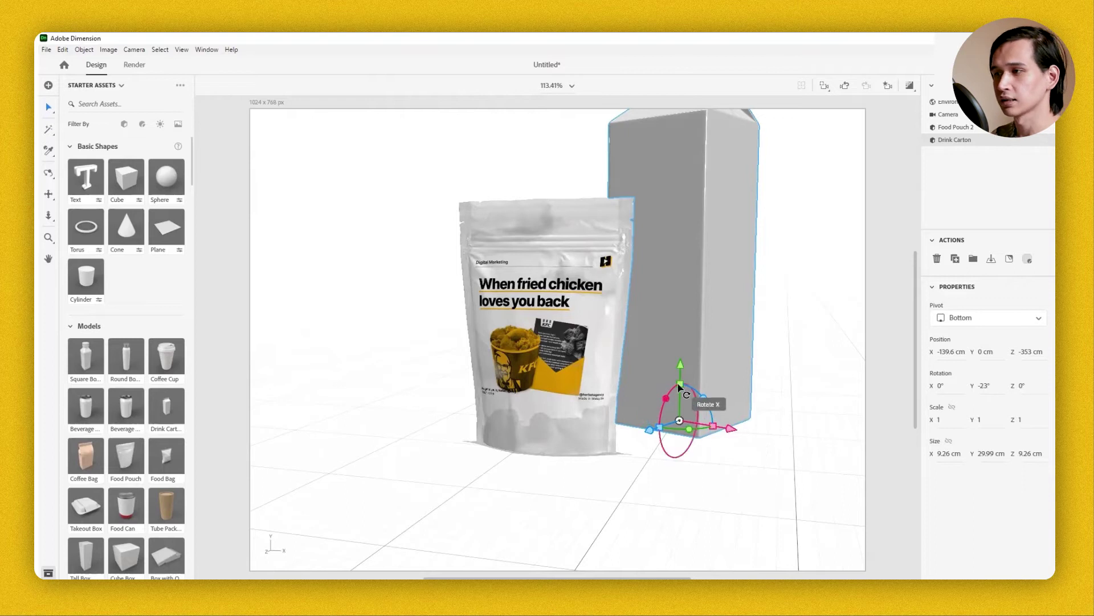
{"action": "mouse_move", "coordinate": [680, 384]}
{"action": "left_mouse_down"}
{"action": "mouse_move", "coordinate": [684, 416]}
{"action": "mouse_move", "coordinate": [687, 395]}
{"action": "left_mouse_up"}
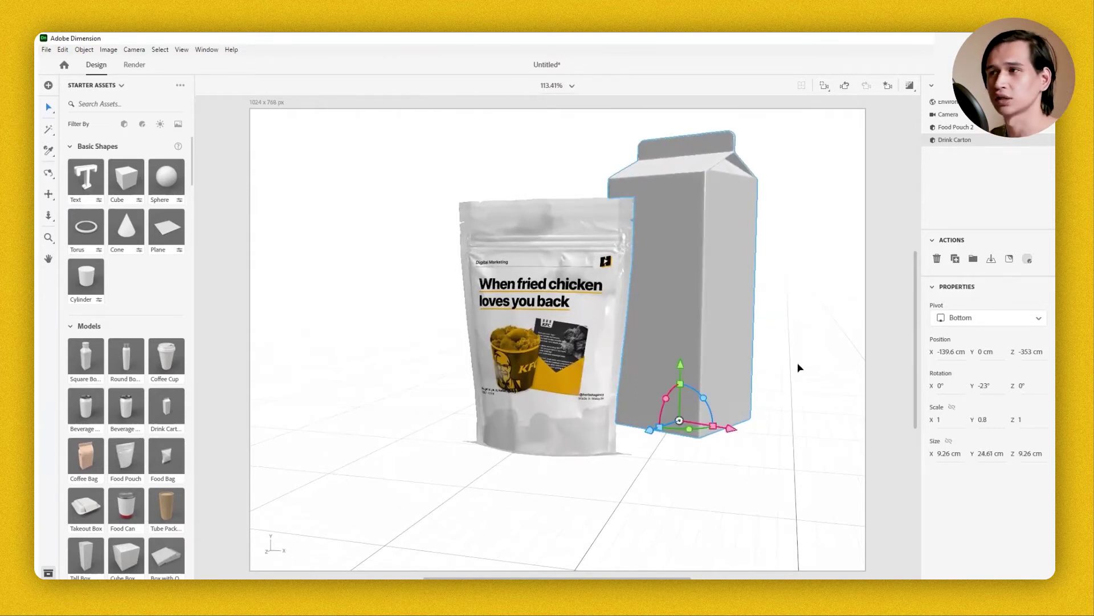
{"action": "right_click_drag", "start_coordinate": [798, 368], "coordinate": [741, 370]}
{"action": "left_click_drag", "start_coordinate": [650, 440], "coordinate": [658, 448]}
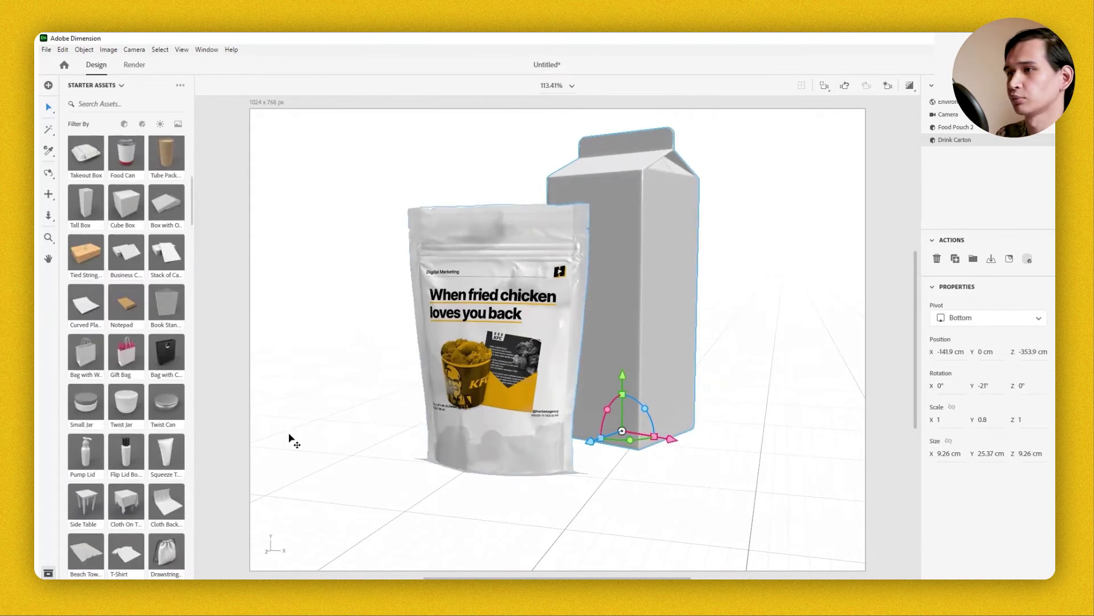
- Place the ad image as a decal on the drink carton and enlarge it across the front
{"action": "double_click", "coordinate": [623, 318]}
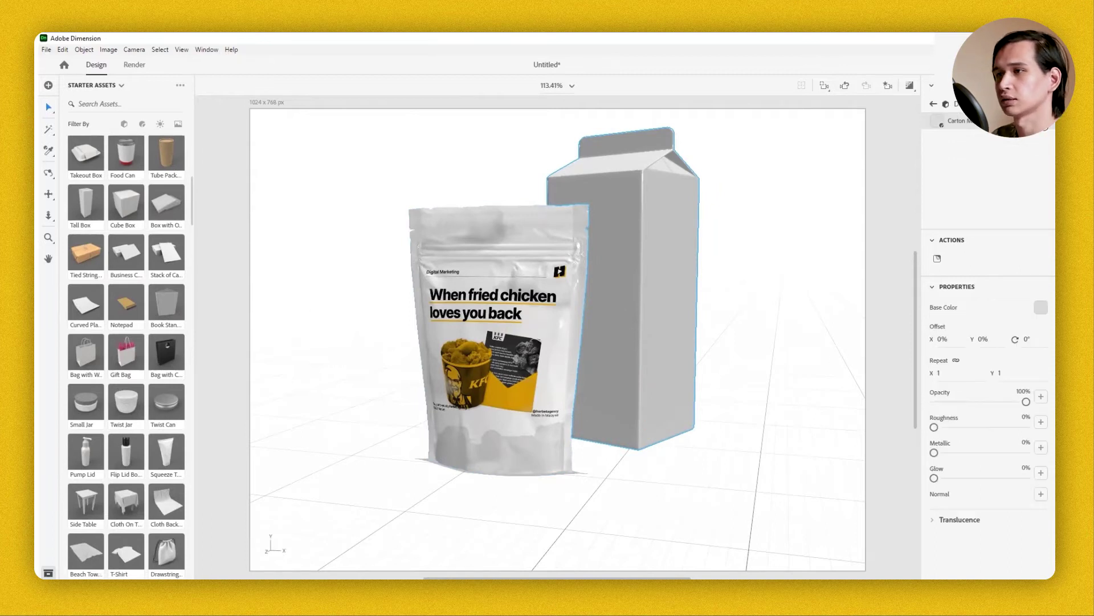
{"action": "left_click", "coordinate": [936, 260]}
{"action": "double_click", "coordinate": [477, 144]}
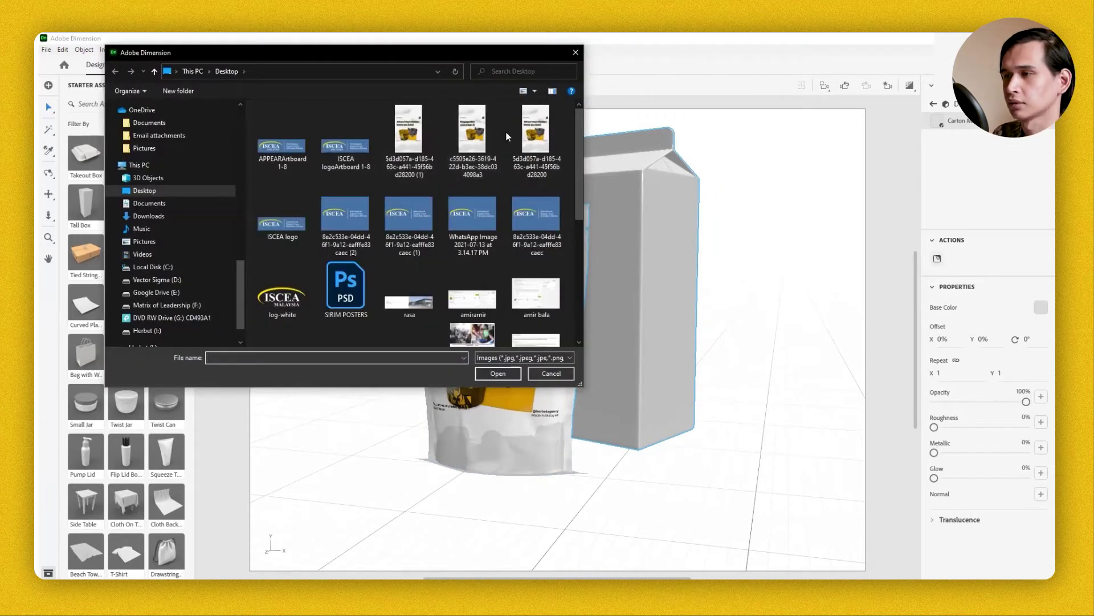
{"action": "left_click_drag", "start_coordinate": [570, 295], "coordinate": [752, 161]}
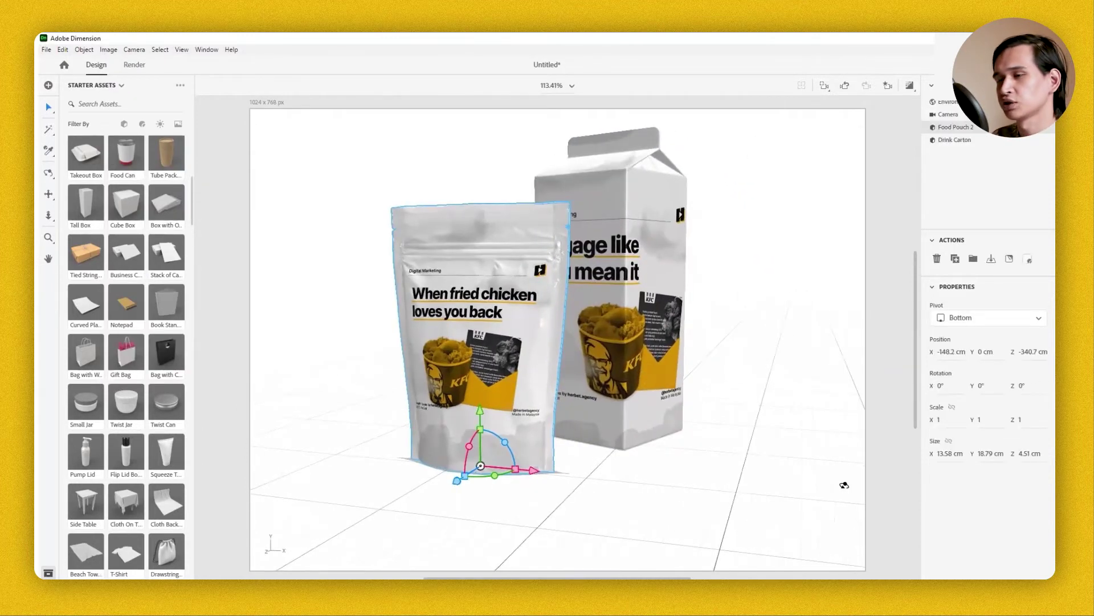
{"action": "left_click_drag", "start_coordinate": [845, 485], "coordinate": [840, 483]}
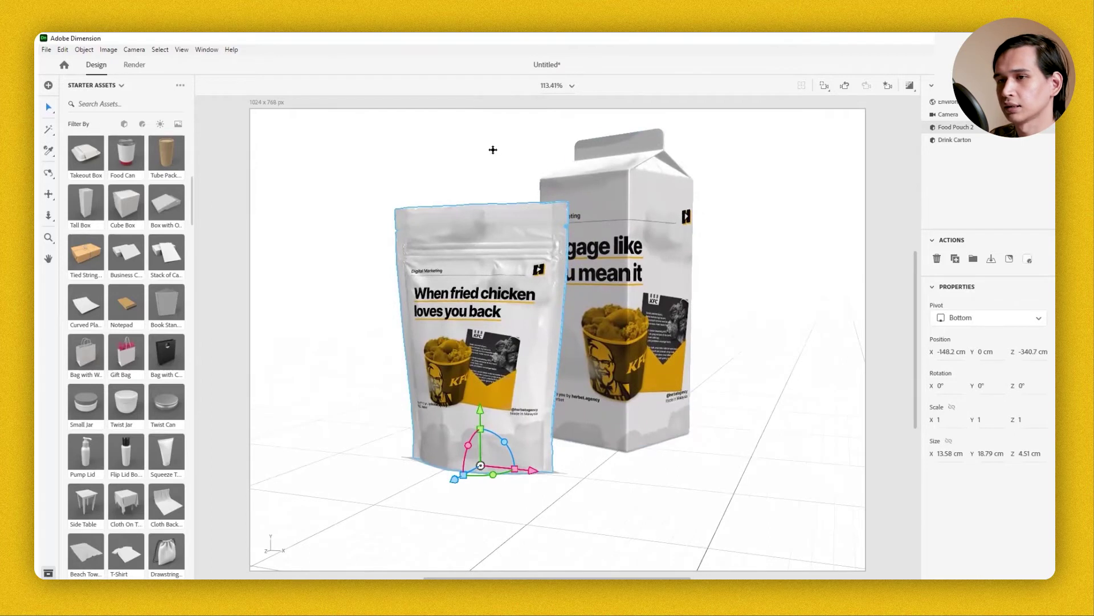
{"action": "left_click_drag", "start_coordinate": [493, 149], "coordinate": [489, 173]}
{"action": "scroll", "coordinate": [172, 228], "scroll_direction": "up", "scroll_amount": 5}
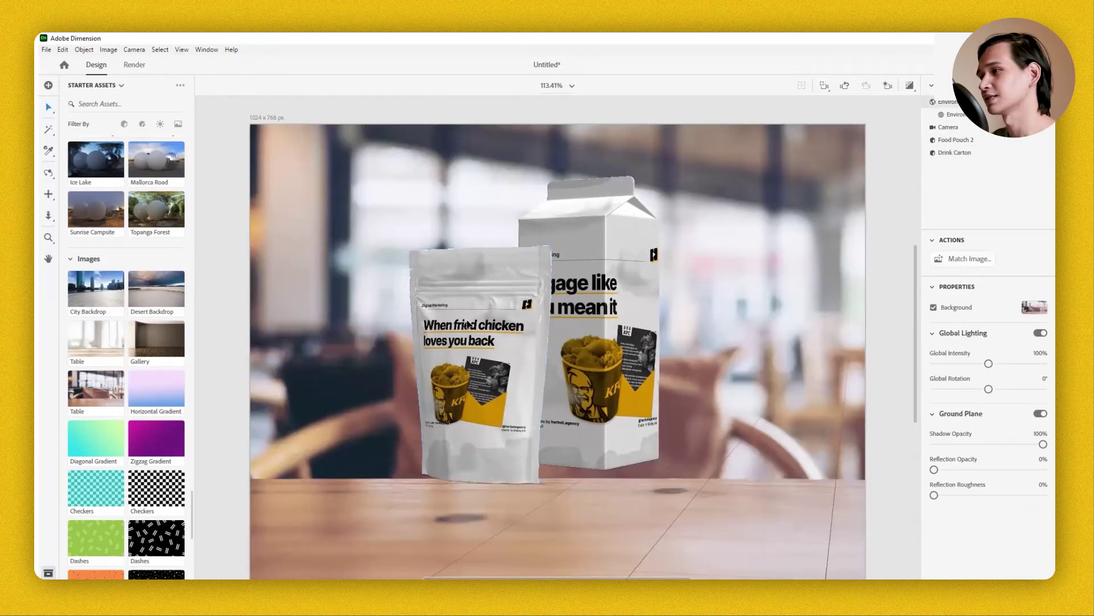
- Match the scene's lighting and size to the café background photo and dolly in to frame both packages
{"action": "left_click", "coordinate": [977, 268]}
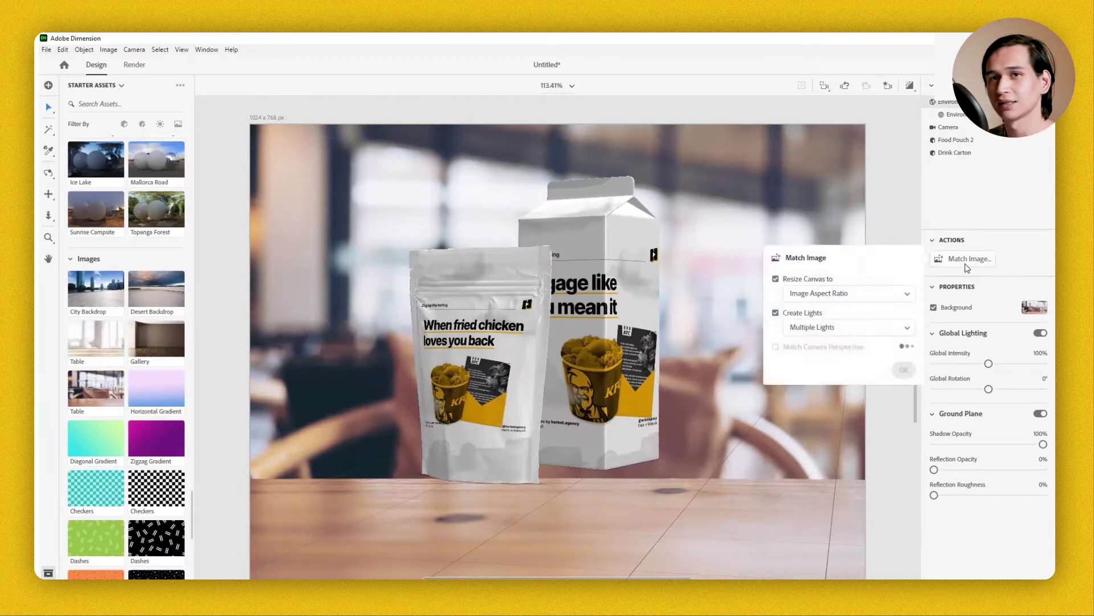
{"action": "left_click", "coordinate": [895, 369]}
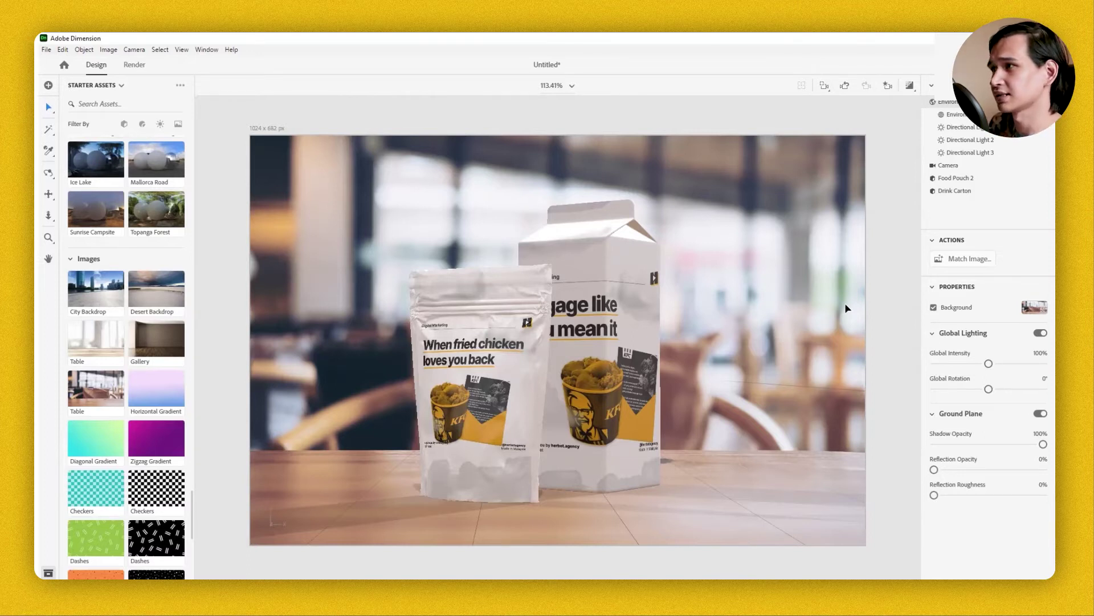
{"action": "scroll", "coordinate": [846, 309], "scroll_direction": "up", "scroll_amount": 2}
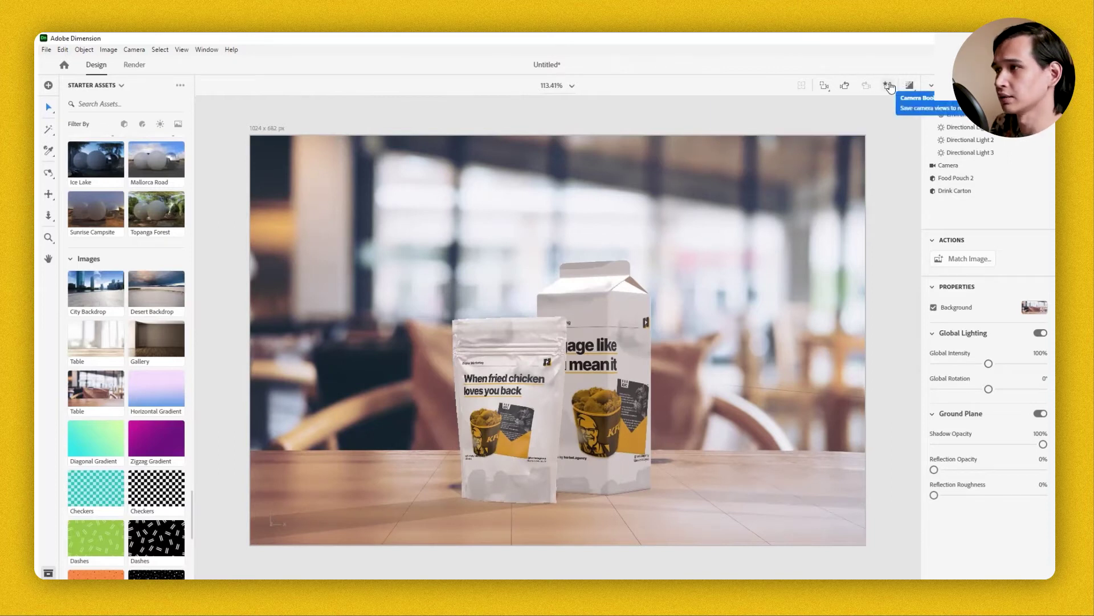
- Save the current front camera angle as the bookmark View 1
{"action": "left_click", "coordinate": [888, 85]}
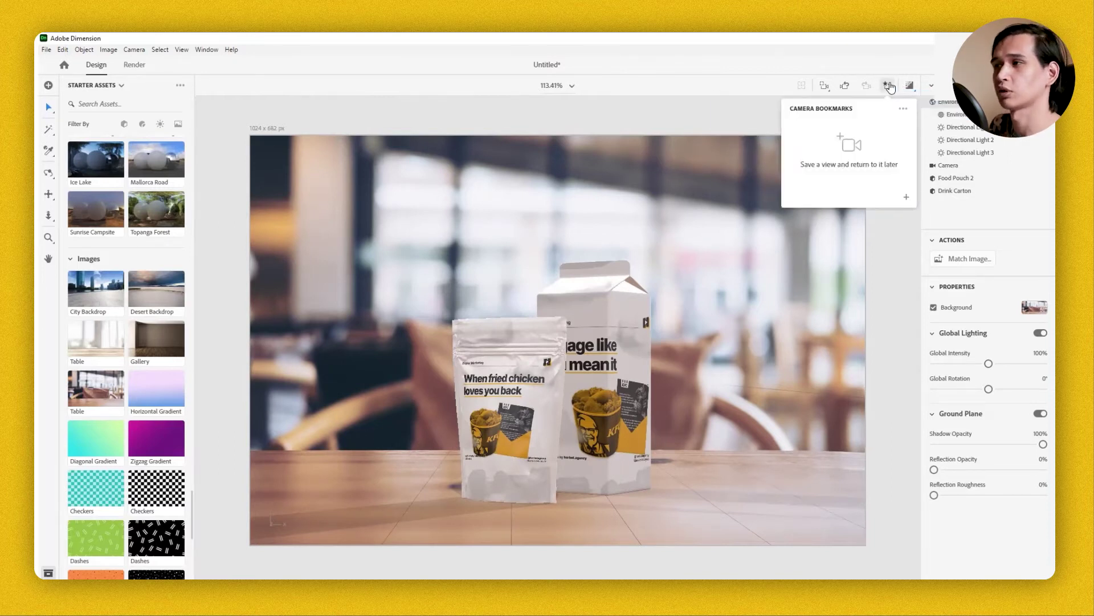
{"action": "left_click", "coordinate": [906, 198]}
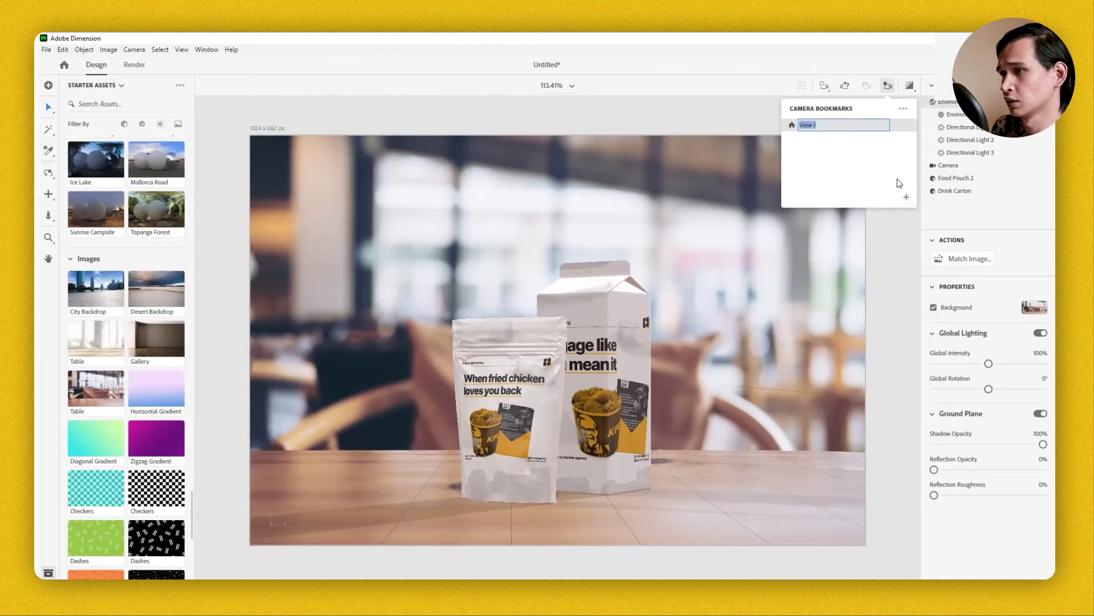
{"action": "key", "text": "Return"}
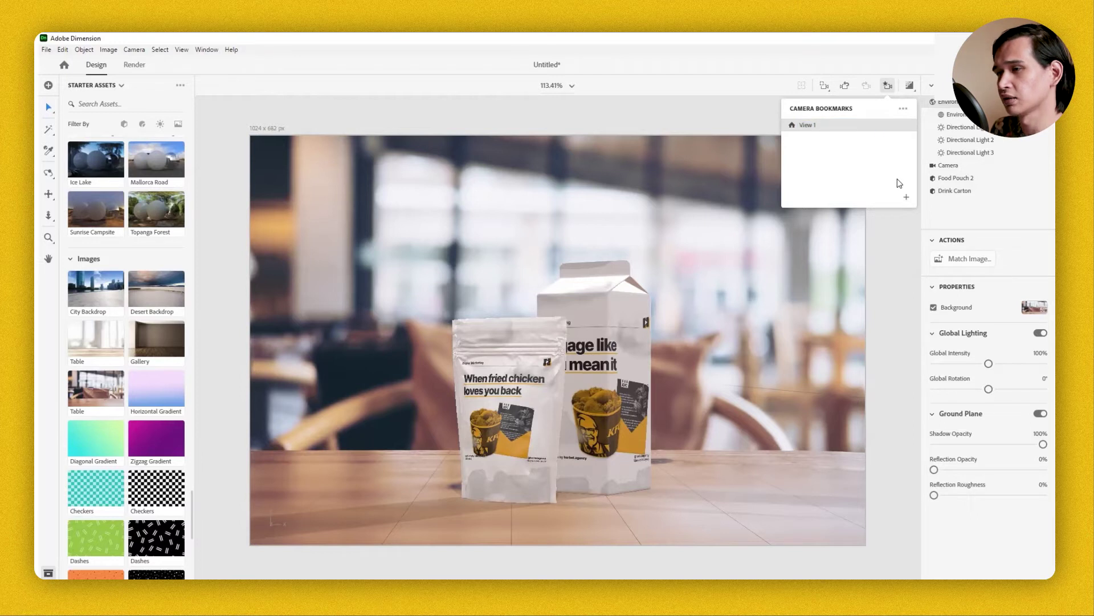
- Add a side-angle View 2 bookmark, compare it with View 1, then delete View 2
{"action": "left_click_drag", "start_coordinate": [868, 238], "coordinate": [764, 245]}
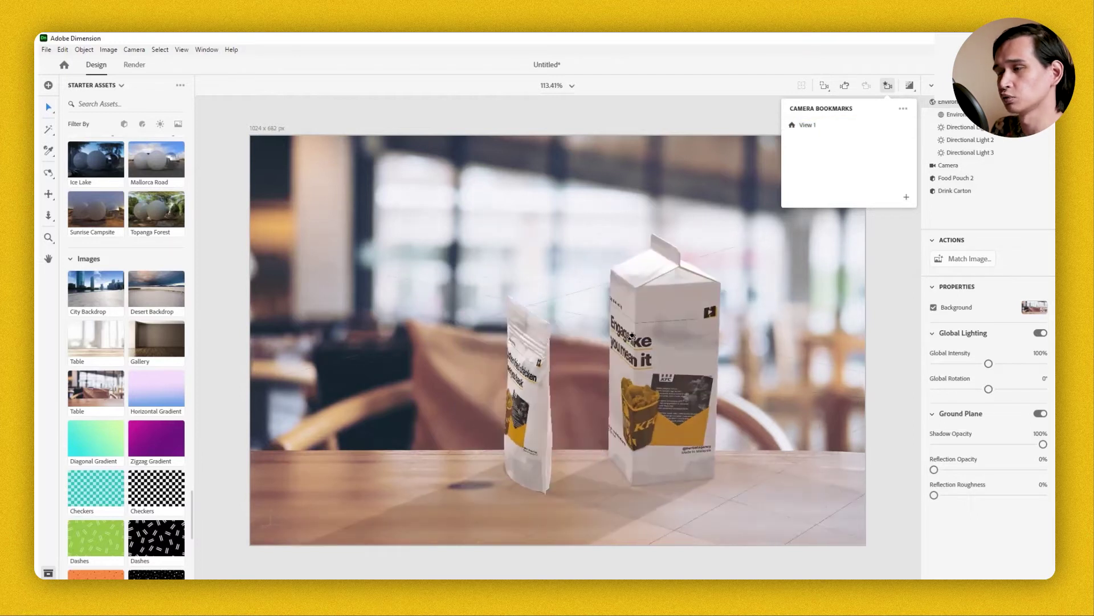
{"action": "left_click", "coordinate": [905, 199]}
{"action": "key", "text": "Return"}
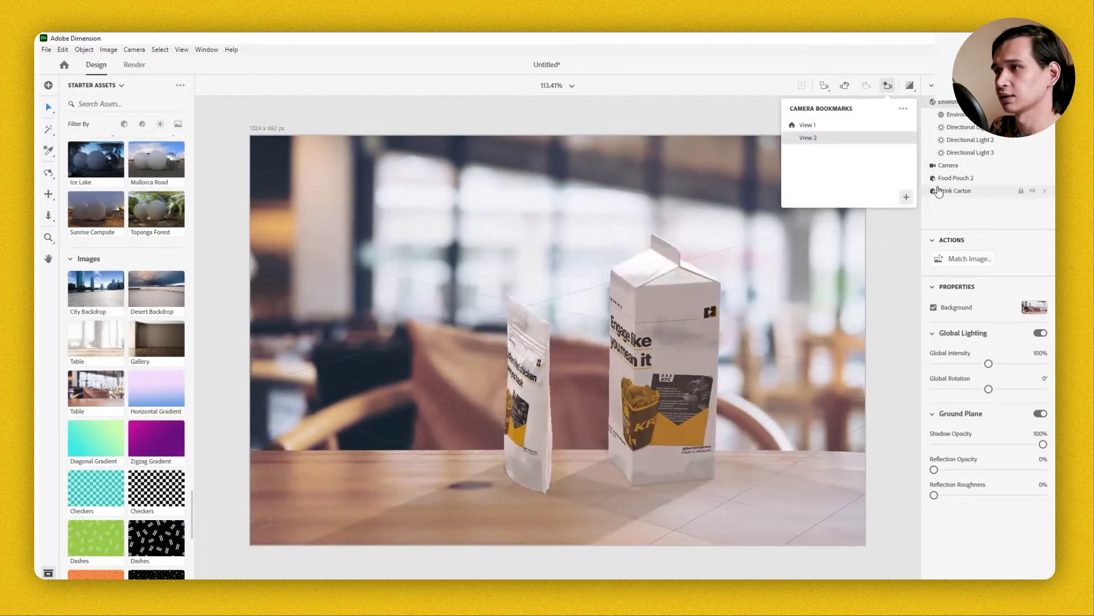
{"action": "left_click", "coordinate": [828, 126]}
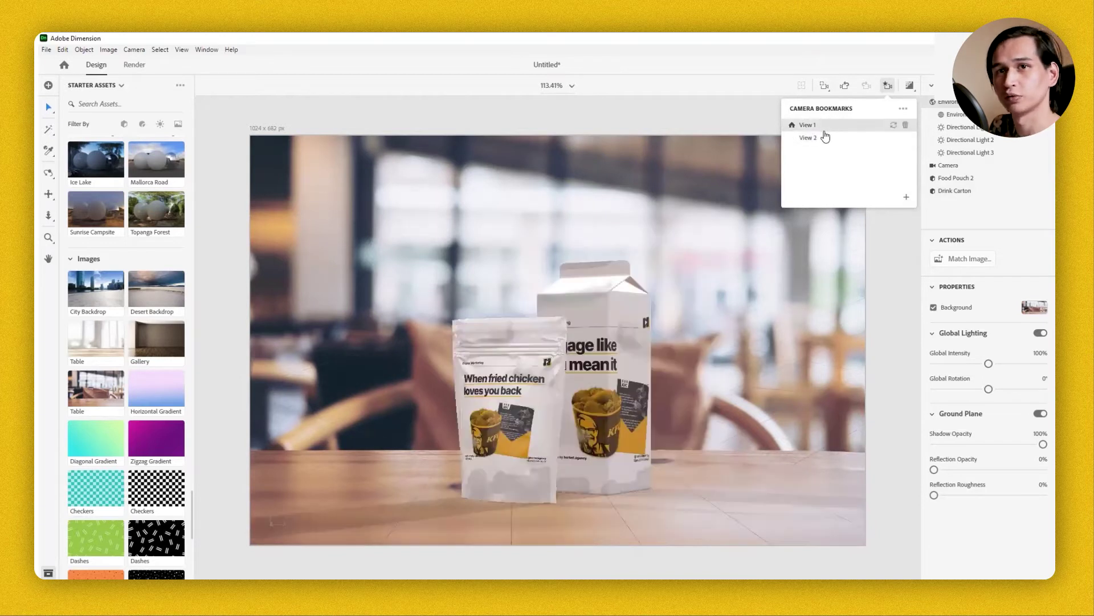
{"action": "left_click", "coordinate": [821, 138]}
{"action": "left_click", "coordinate": [826, 126]}
{"action": "key", "text": "Delete"}
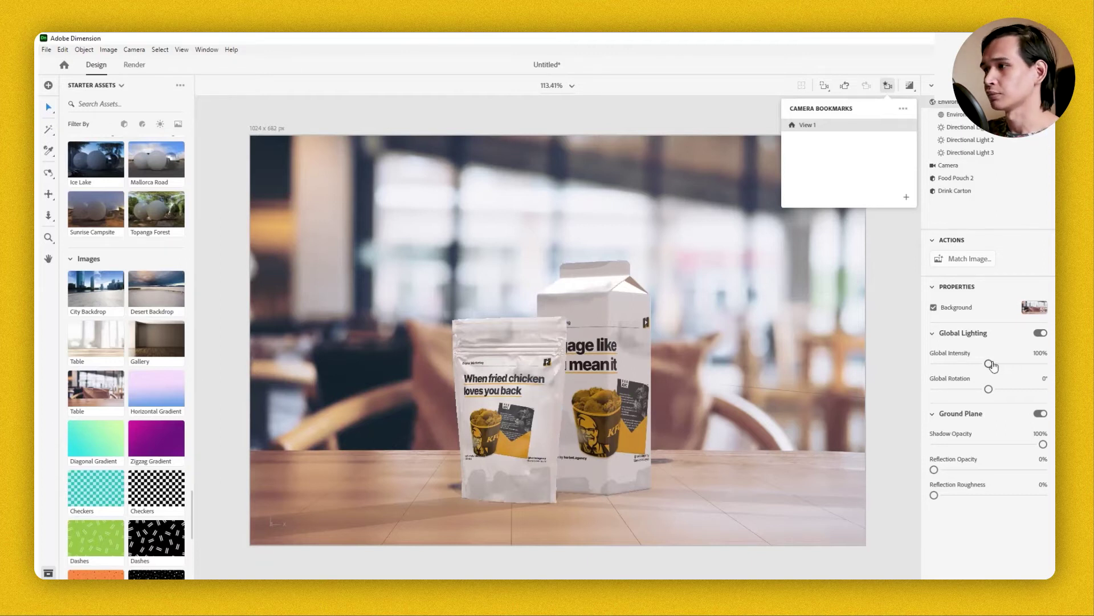
- Set Global Intensity to 95% and Global Rotation to 9°
{"action": "left_click_drag", "start_coordinate": [991, 365], "coordinate": [991, 393]}
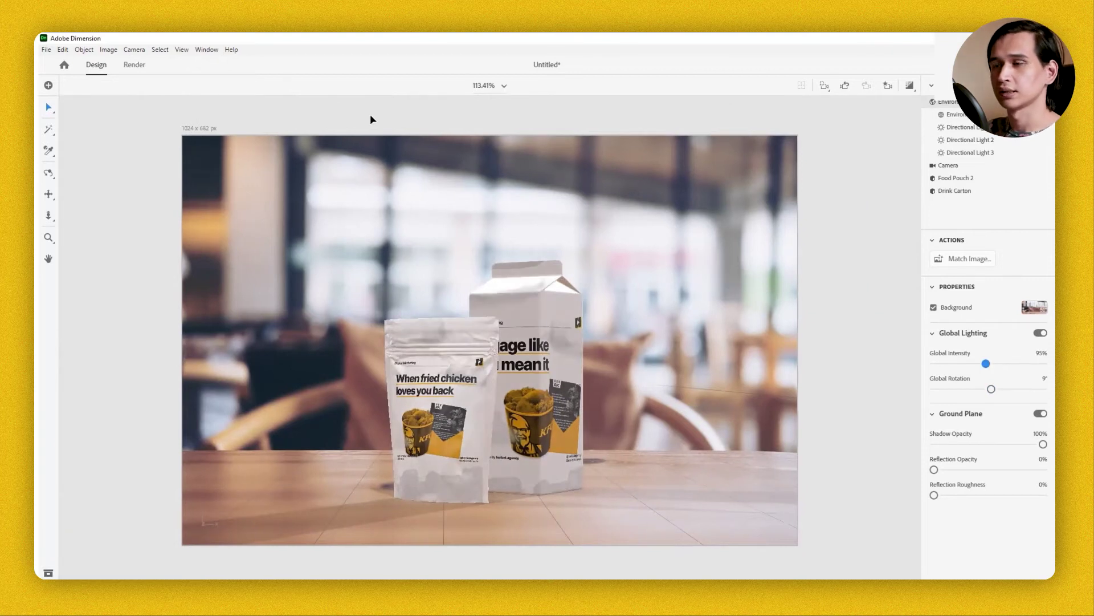
- Render only View 1 at High (Slow) quality as a PNG, with PSD export off
{"action": "left_click", "coordinate": [134, 65]}
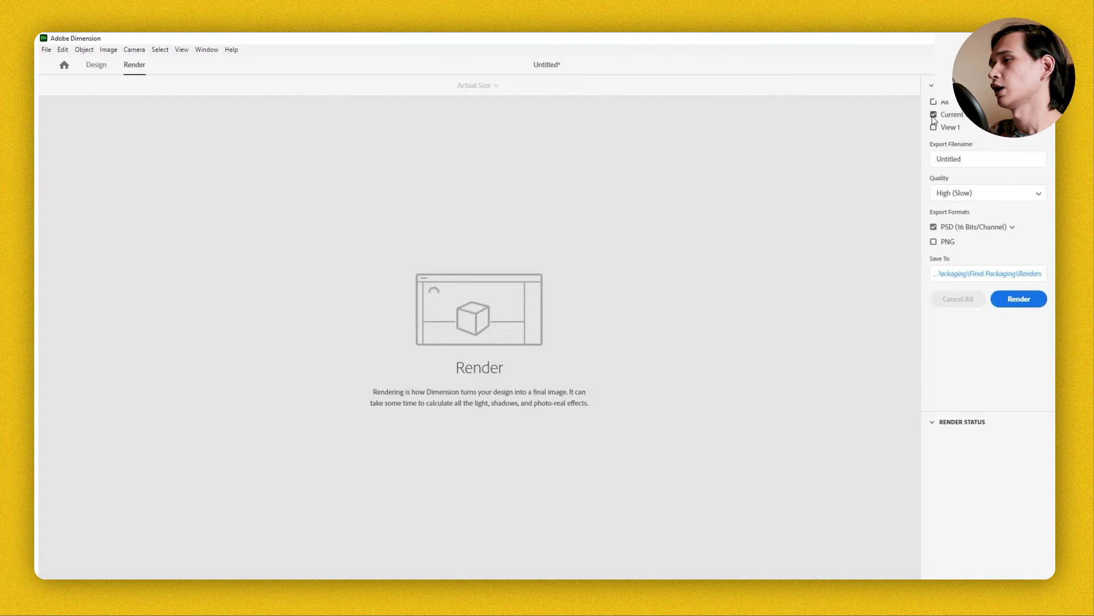
{"action": "left_click", "coordinate": [934, 115]}
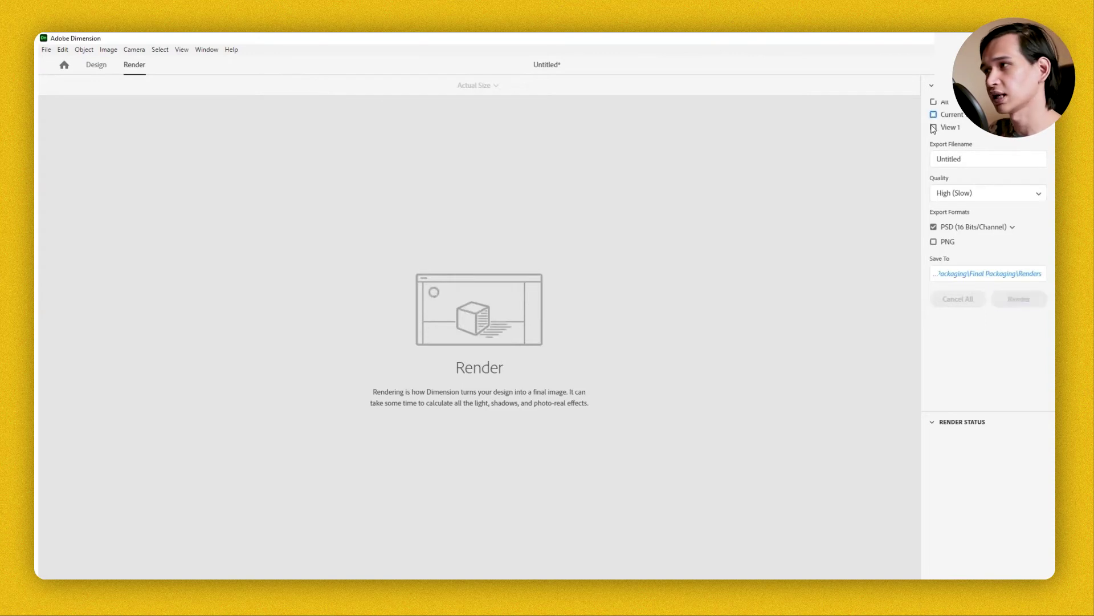
{"action": "left_click", "coordinate": [933, 128]}
{"action": "left_click", "coordinate": [969, 194]}
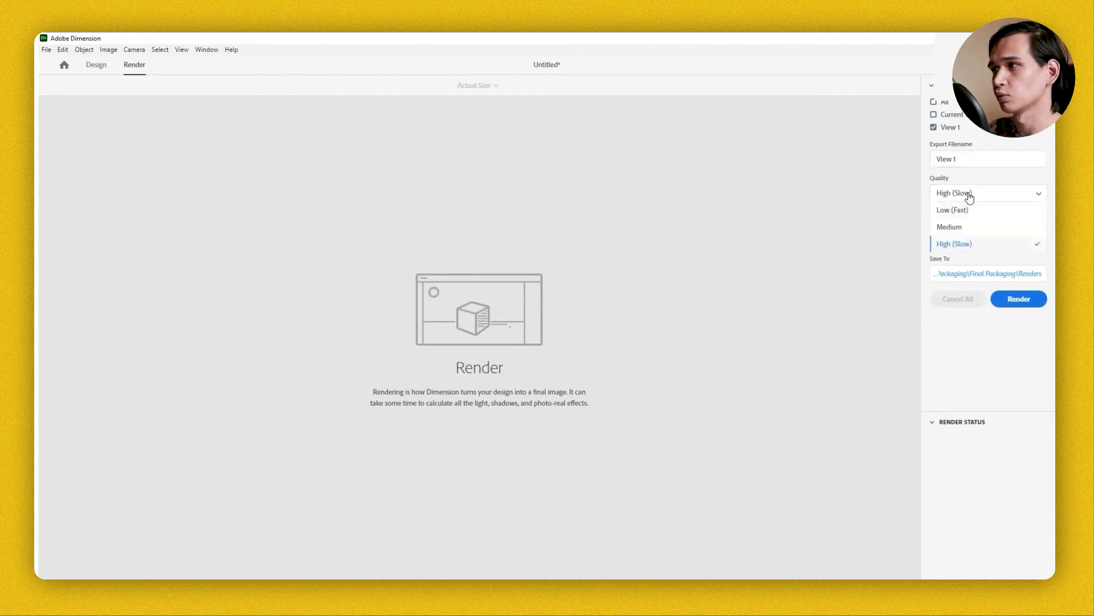
{"action": "left_click", "coordinate": [981, 340]}
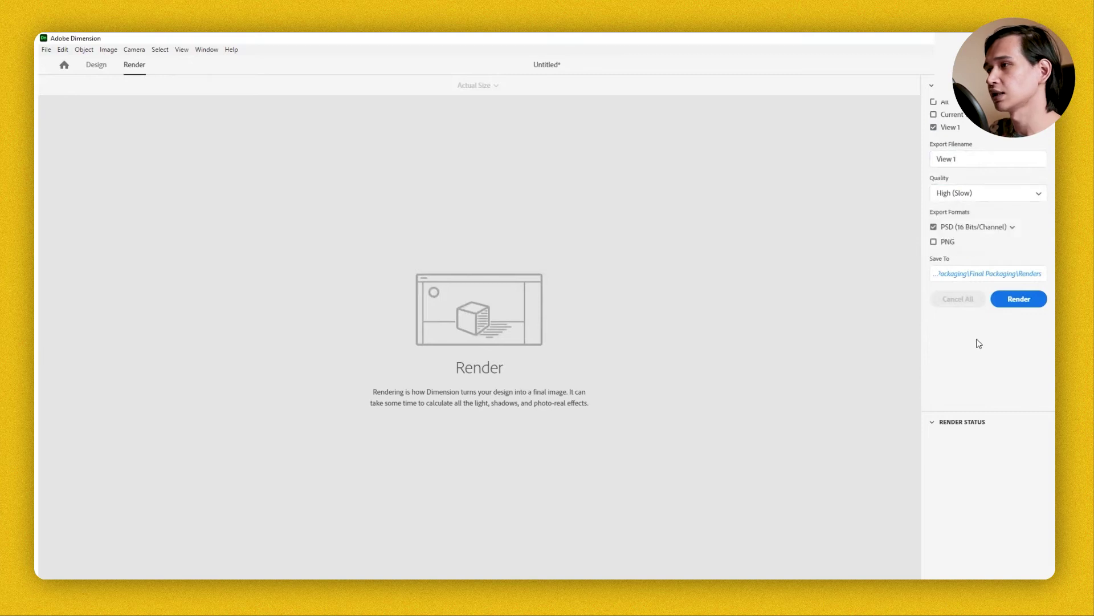
{"action": "left_click", "coordinate": [934, 242]}
{"action": "left_click", "coordinate": [934, 226]}
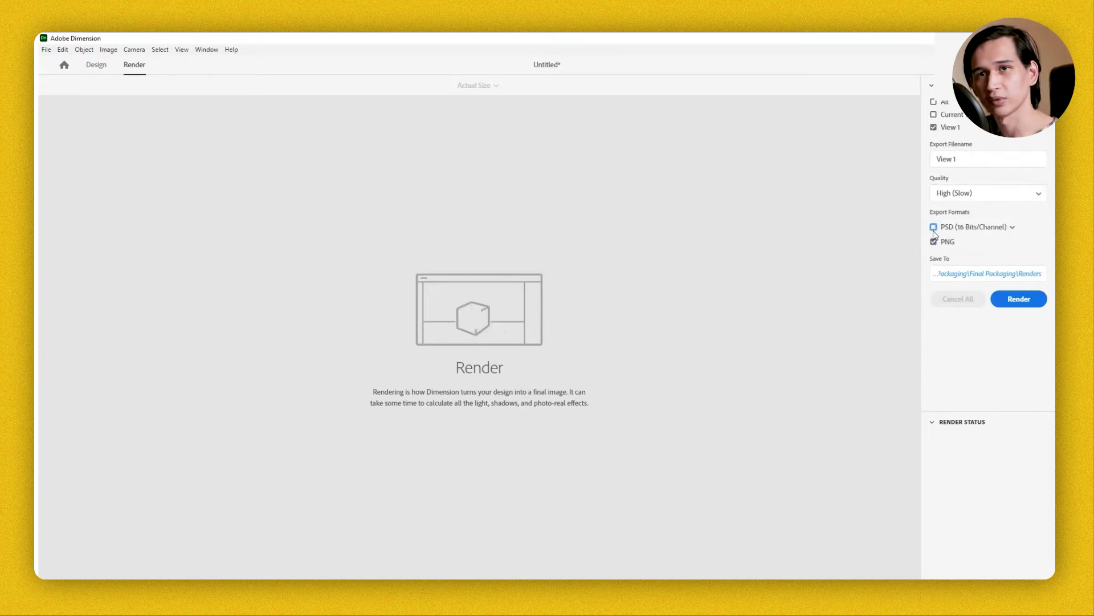
{"action": "left_click", "coordinate": [1013, 299]}
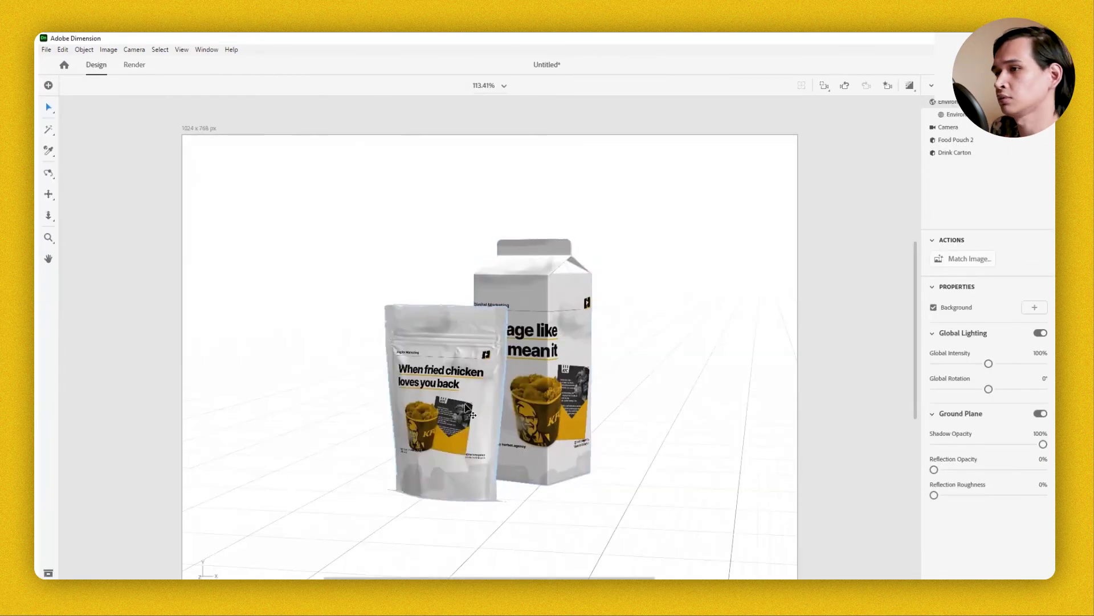
- Raise Food Pouch 2 and the Drink Carton off the grid and tilt the pouch at an angle
{"action": "left_click", "coordinate": [477, 463]}
{"action": "left_click_drag", "start_coordinate": [445, 459], "coordinate": [459, 427]}
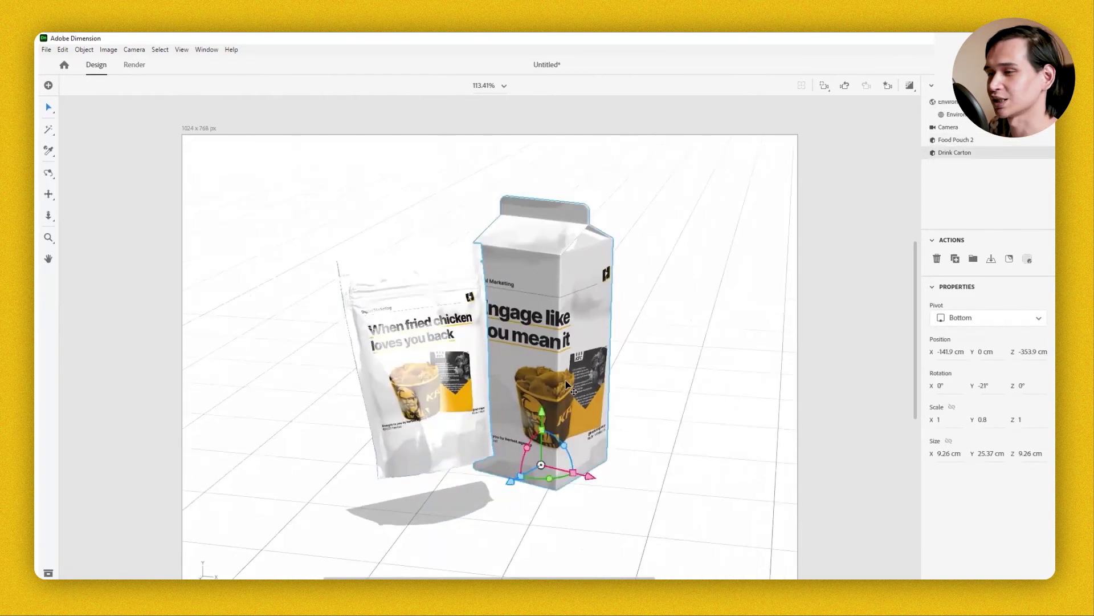
{"action": "right_click_drag", "start_coordinate": [536, 411], "coordinate": [557, 403]}
{"action": "left_click_drag", "start_coordinate": [557, 403], "coordinate": [547, 365]}
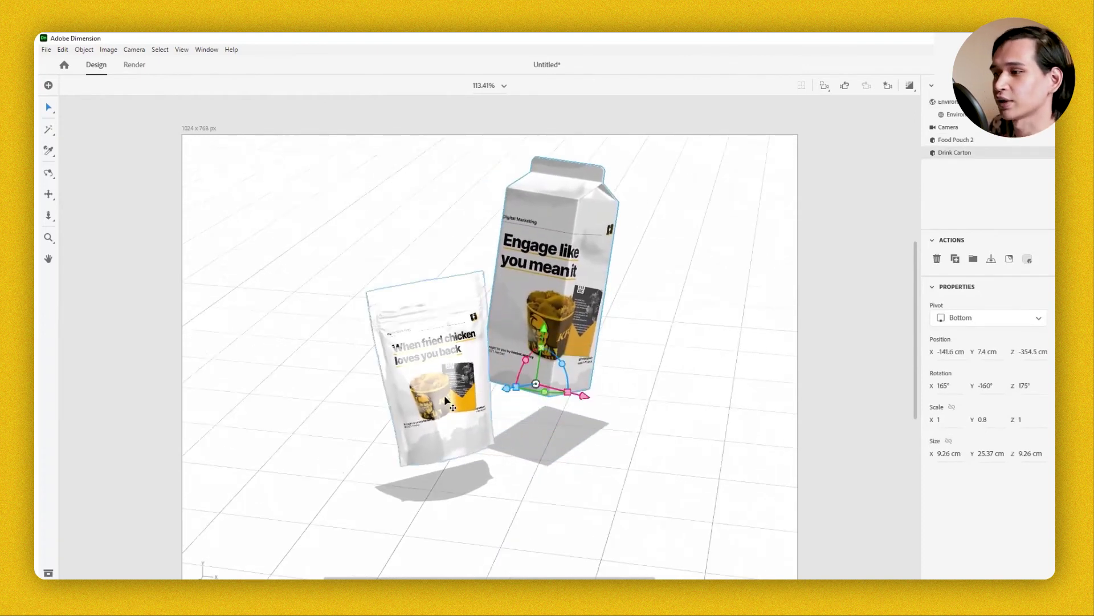
{"action": "left_click", "coordinate": [439, 403]}
{"action": "left_click_drag", "start_coordinate": [439, 403], "coordinate": [424, 456]}
{"action": "right_click_drag", "start_coordinate": [726, 378], "coordinate": [660, 359]}
{"action": "left_click", "coordinate": [48, 85]}
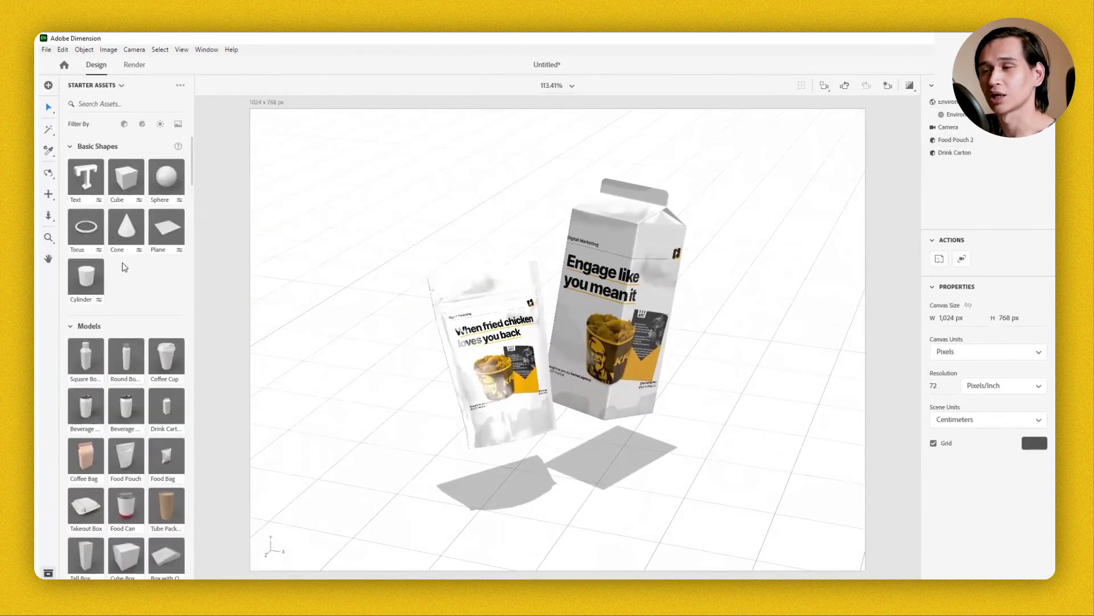
- Drag the Half Pipe from Starter Assets > Basic Shapes into the scene
{"action": "scroll", "coordinate": [170, 237], "scroll_direction": "down", "scroll_amount": 10}
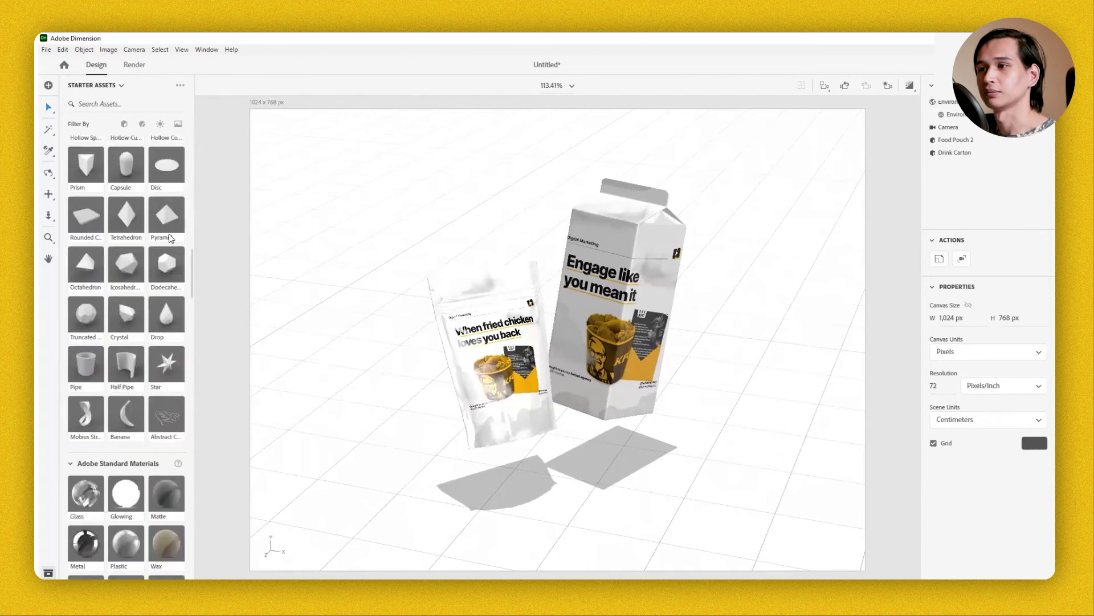
{"action": "scroll", "coordinate": [170, 238], "scroll_direction": "up", "scroll_amount": 5}
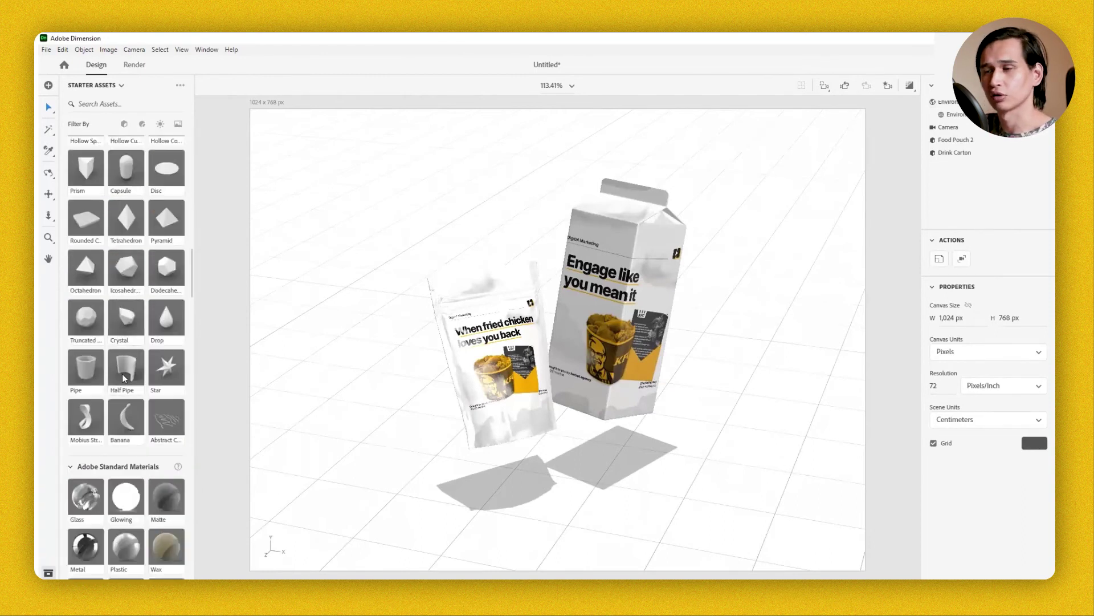
{"action": "left_click_drag", "start_coordinate": [125, 374], "coordinate": [550, 190]}
- Scale the half pipe taller and wider, to about 7.4 × 4.1 × 8.2, as a backdrop behind the packages
{"action": "left_click_drag", "start_coordinate": [686, 196], "coordinate": [674, 154]}
{"action": "left_click_drag", "start_coordinate": [668, 244], "coordinate": [615, 265]}
{"action": "key", "text": "f"}
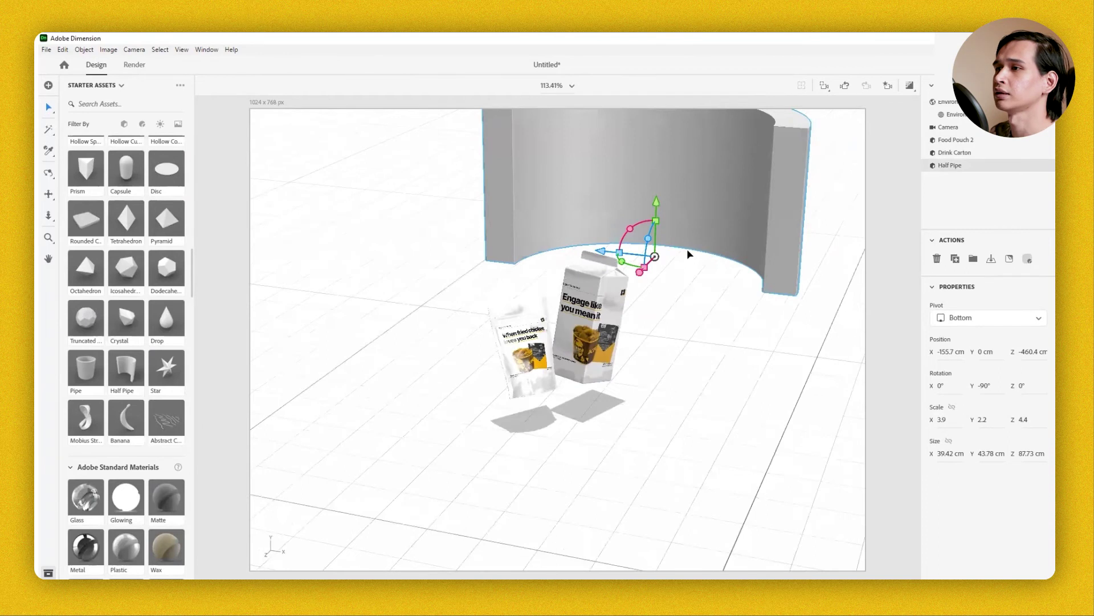
{"action": "scroll", "coordinate": [690, 239], "scroll_direction": "up", "scroll_amount": 5}
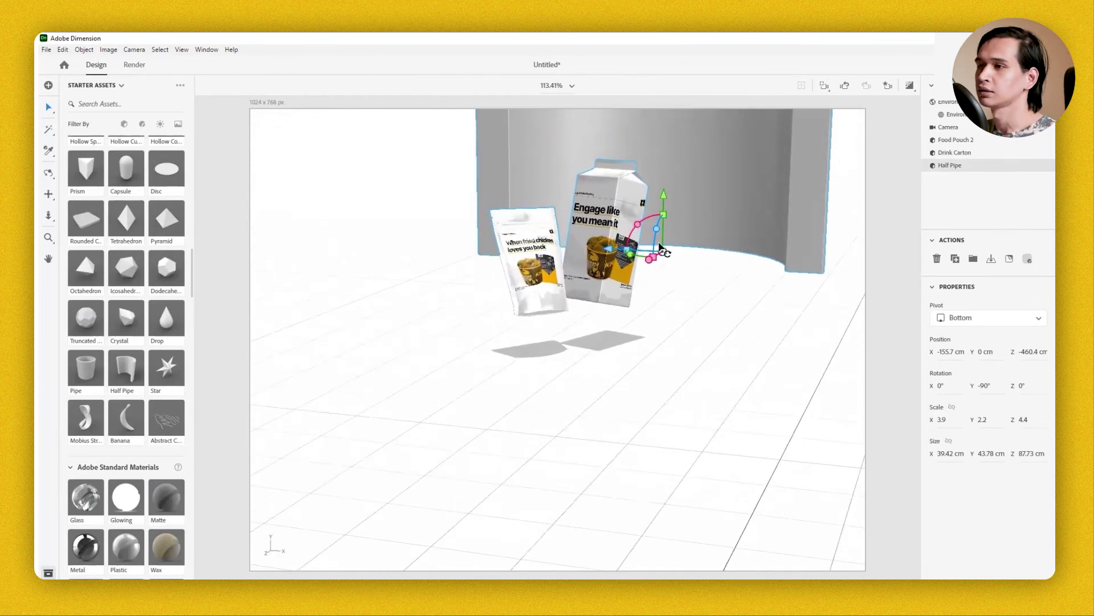
{"action": "left_click_drag", "start_coordinate": [614, 206], "coordinate": [781, 301]}
{"action": "scroll", "coordinate": [771, 297], "scroll_direction": "up", "scroll_amount": 5}
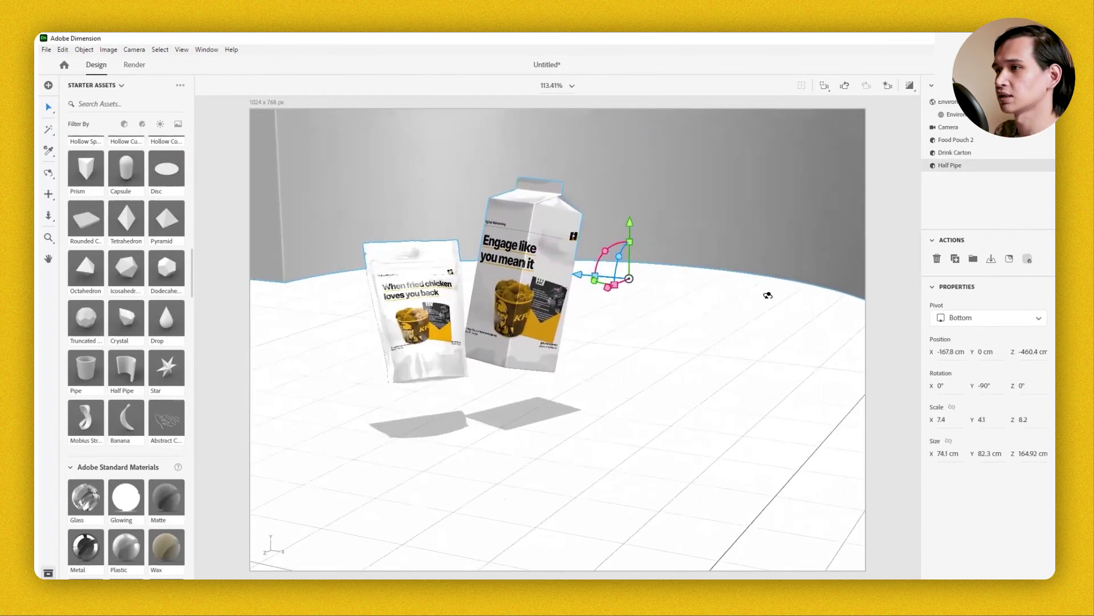
- Give the half pipe's material a solid yellow base colour
{"action": "left_click", "coordinate": [1028, 259]}
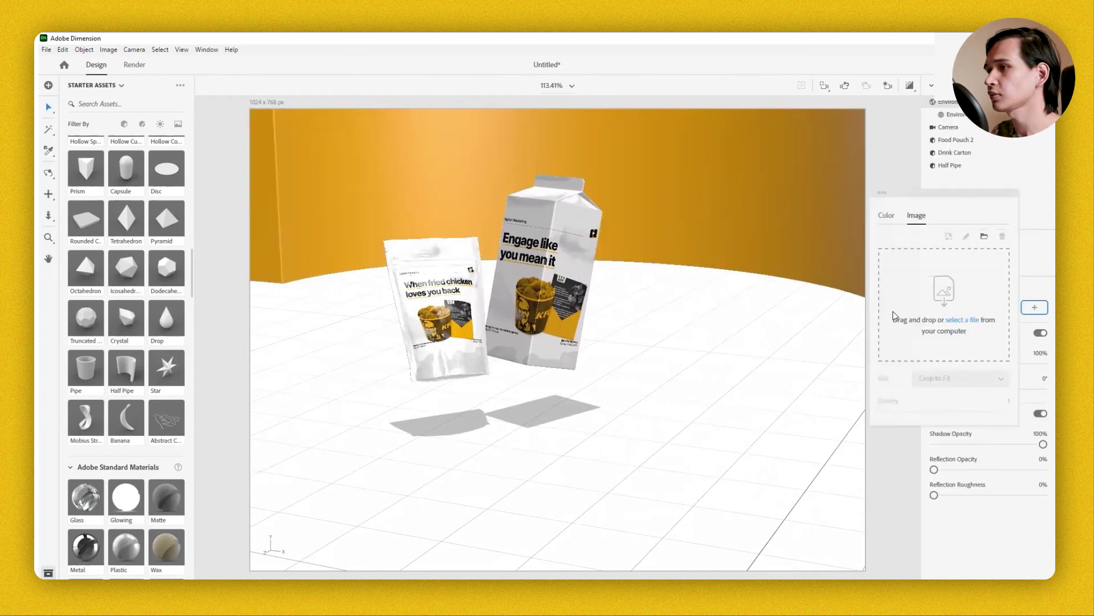
{"action": "left_click", "coordinate": [885, 216]}
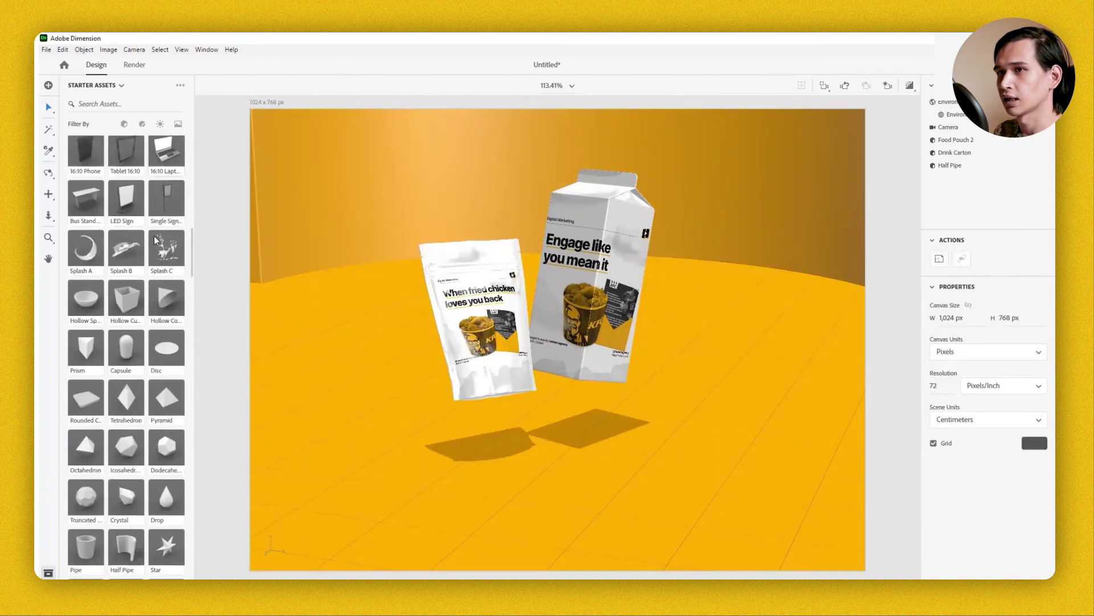
{"action": "scroll", "coordinate": [154, 236], "scroll_direction": "down", "scroll_amount": 15}
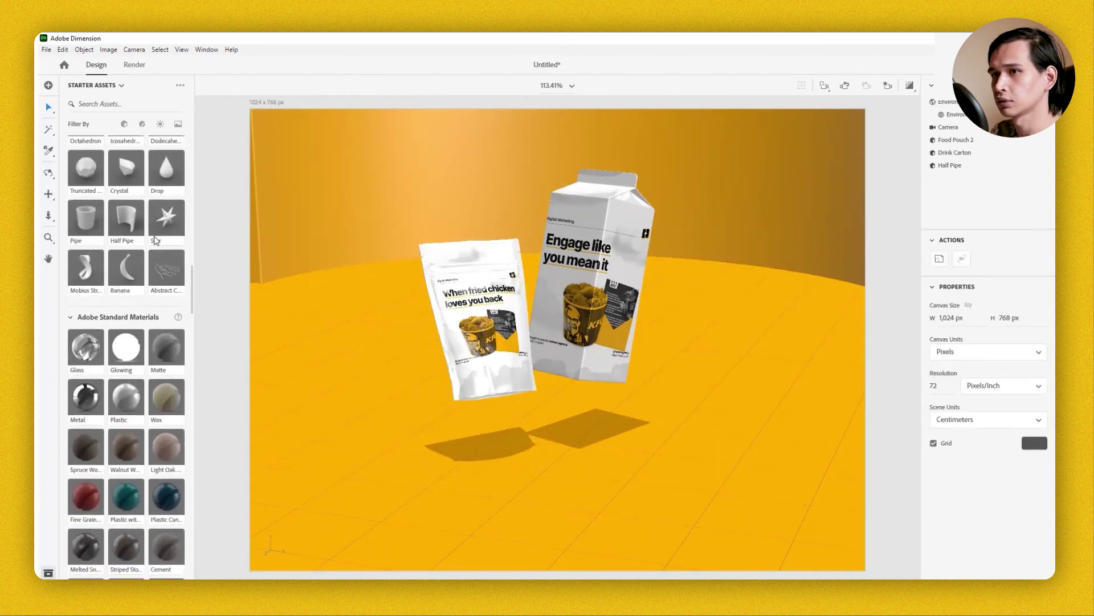
- Apply the Studio Panels Light environment light to the scene
{"action": "scroll", "coordinate": [154, 235], "scroll_direction": "down", "scroll_amount": 10}
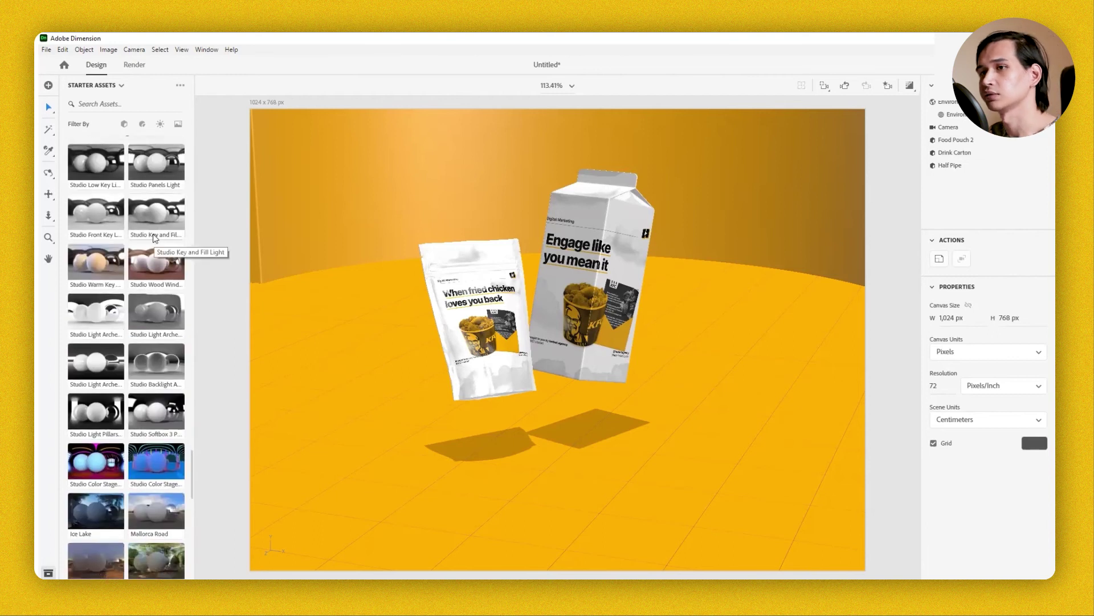
{"action": "scroll", "coordinate": [154, 228], "scroll_direction": "up", "scroll_amount": 3}
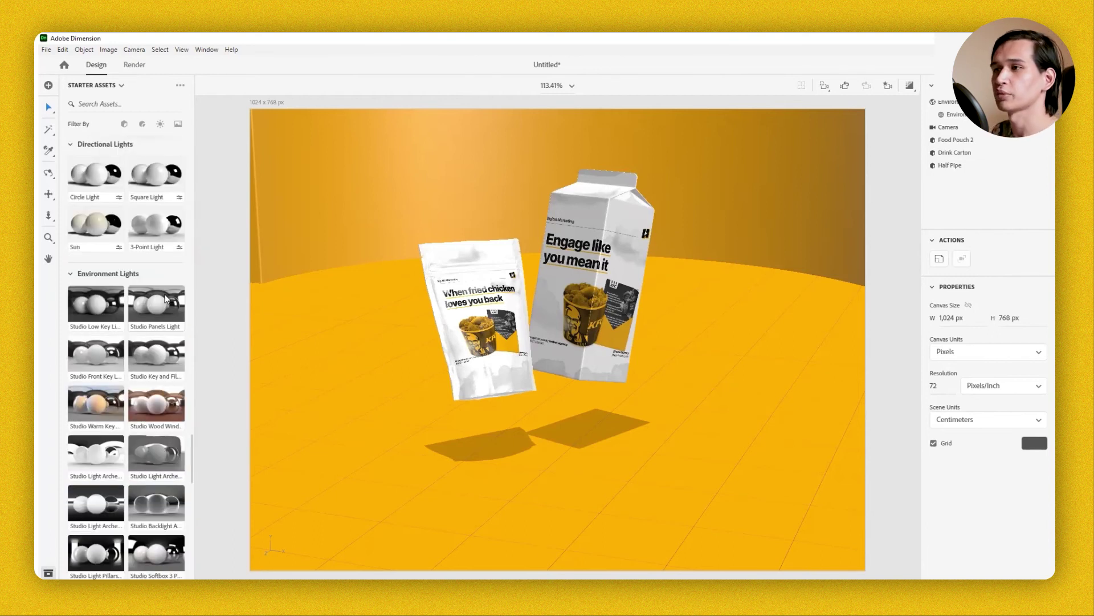
{"action": "left_click_drag", "start_coordinate": [165, 298], "coordinate": [542, 371]}
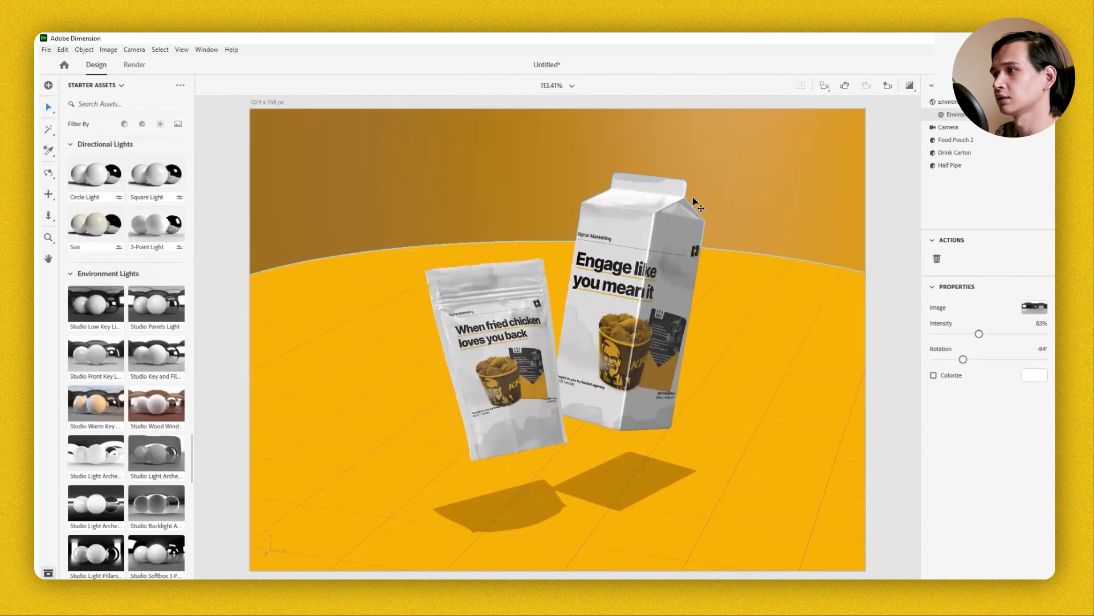